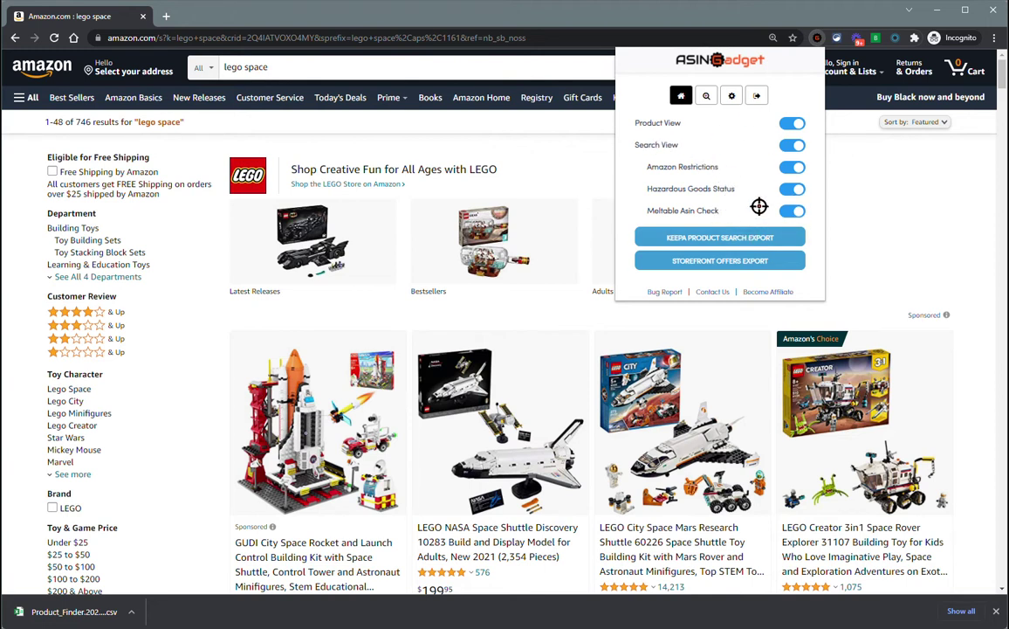
# - Close the ASINGadget popup and examine the extension's data panels beneath the products in the "lego space" search results
pyautogui.click(100, 16)
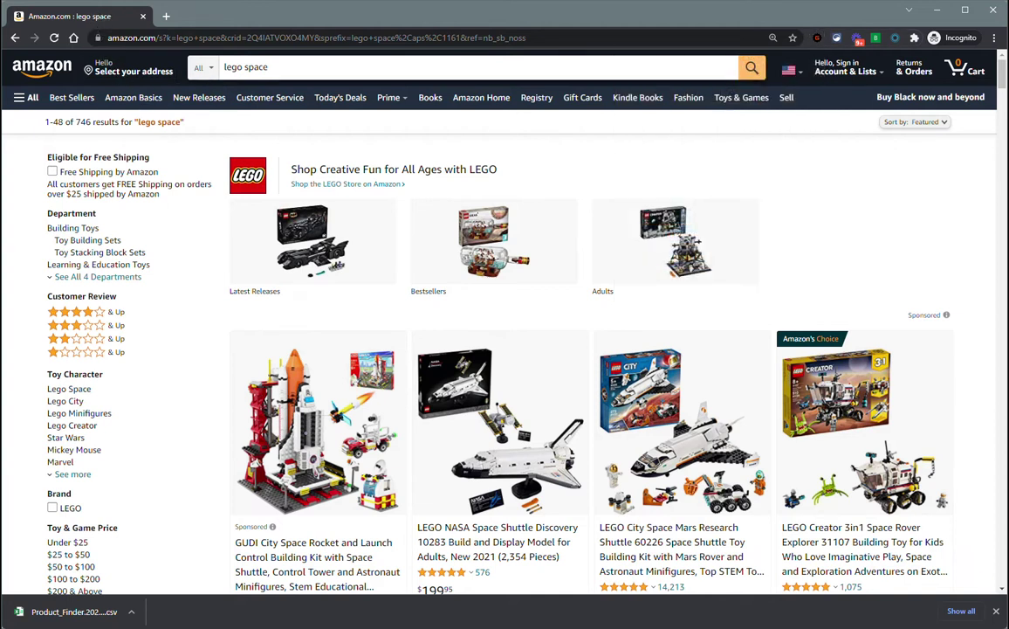
pyautogui.doubleClick(255, 67)
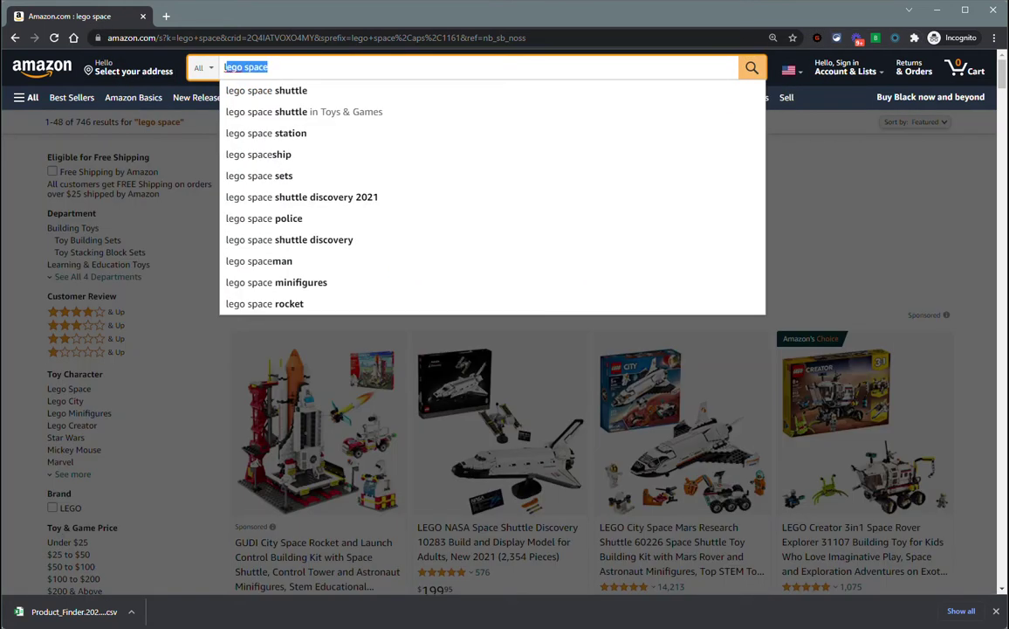
pyautogui.click(837, 190)
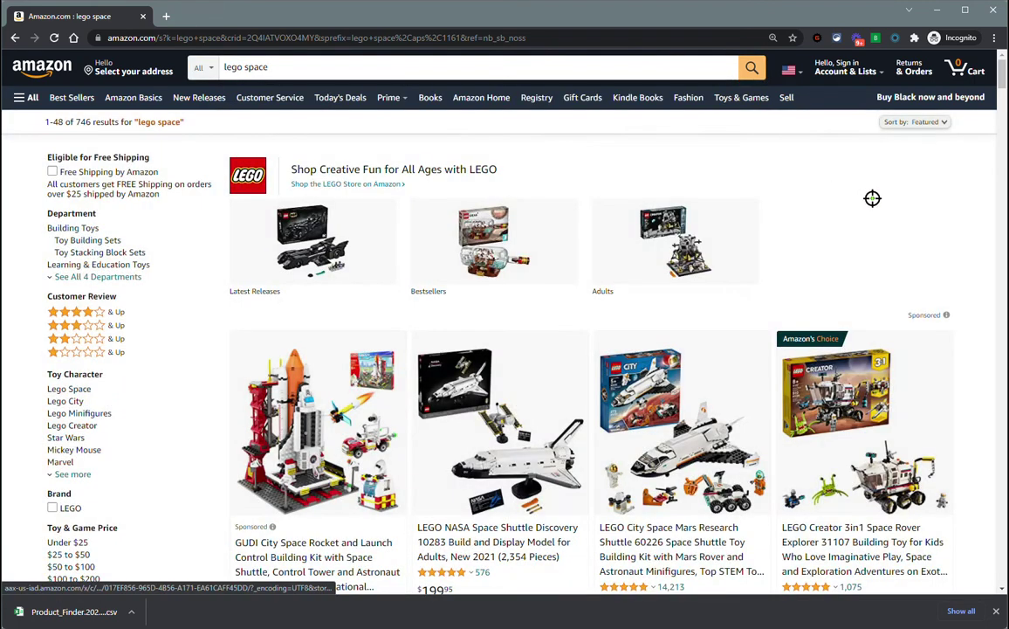
pyautogui.scroll(-3, 873, 196)
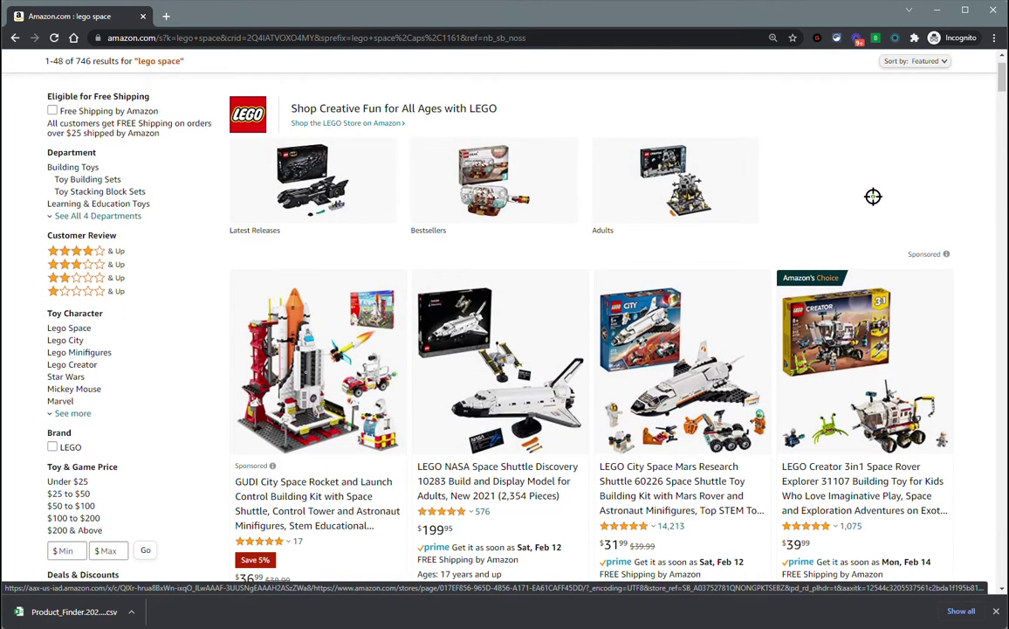
pyautogui.scroll(-2, 959, 139)
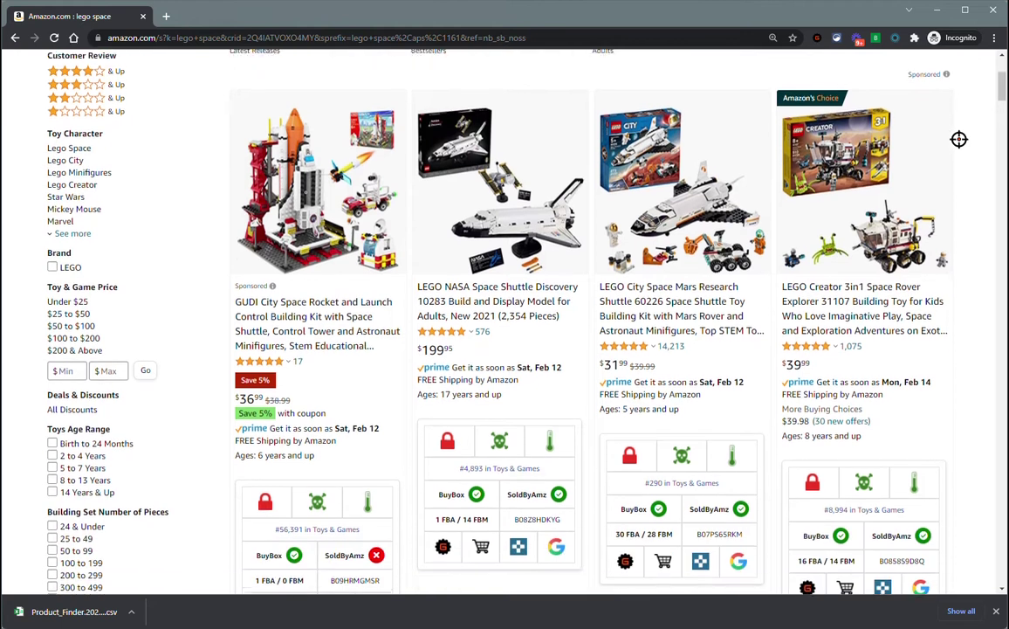
pyautogui.scroll(-1, 993, 113)
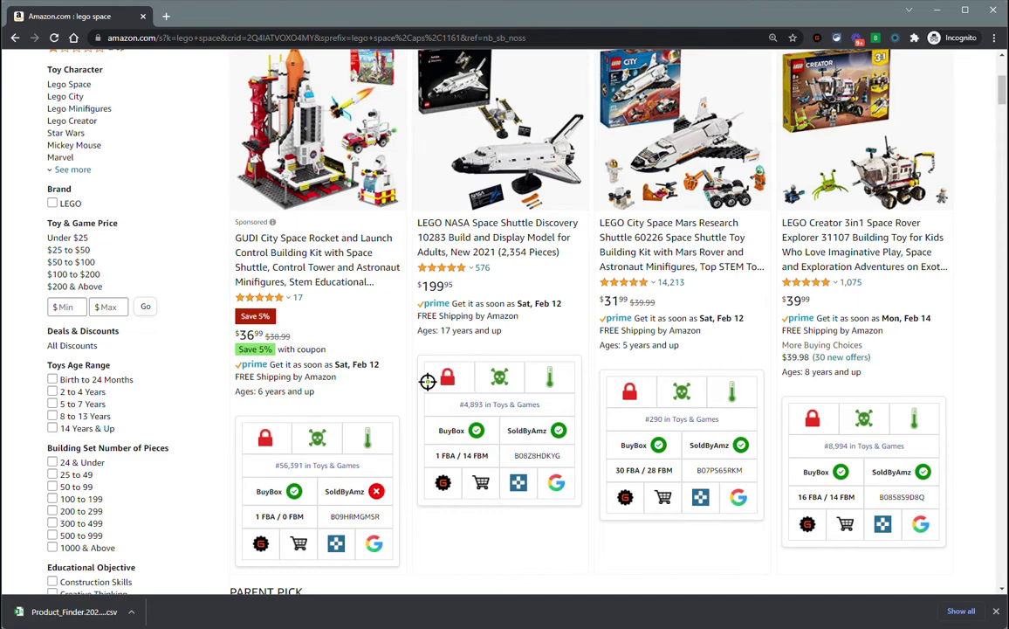
pyautogui.scroll(-7, 901, 444)
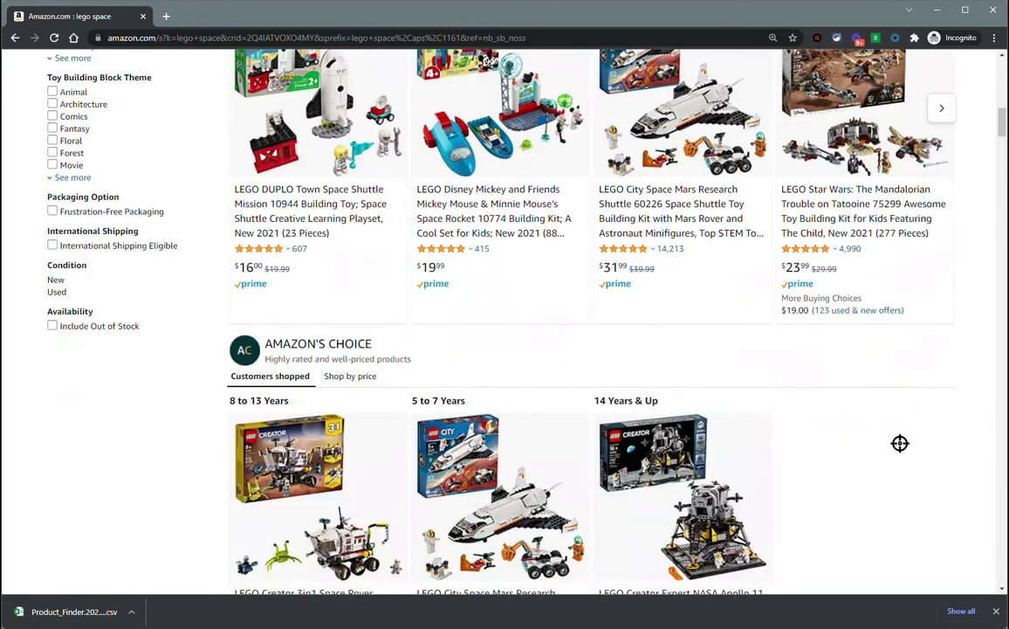
pyautogui.scroll(-10, 916, 420)
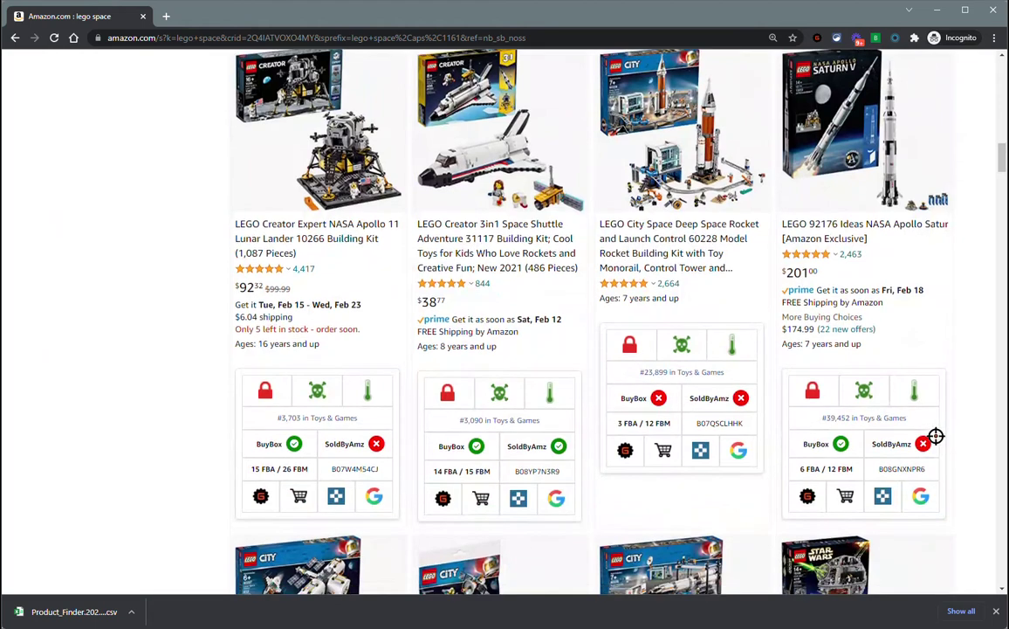
pyautogui.scroll(-4, 936, 435)
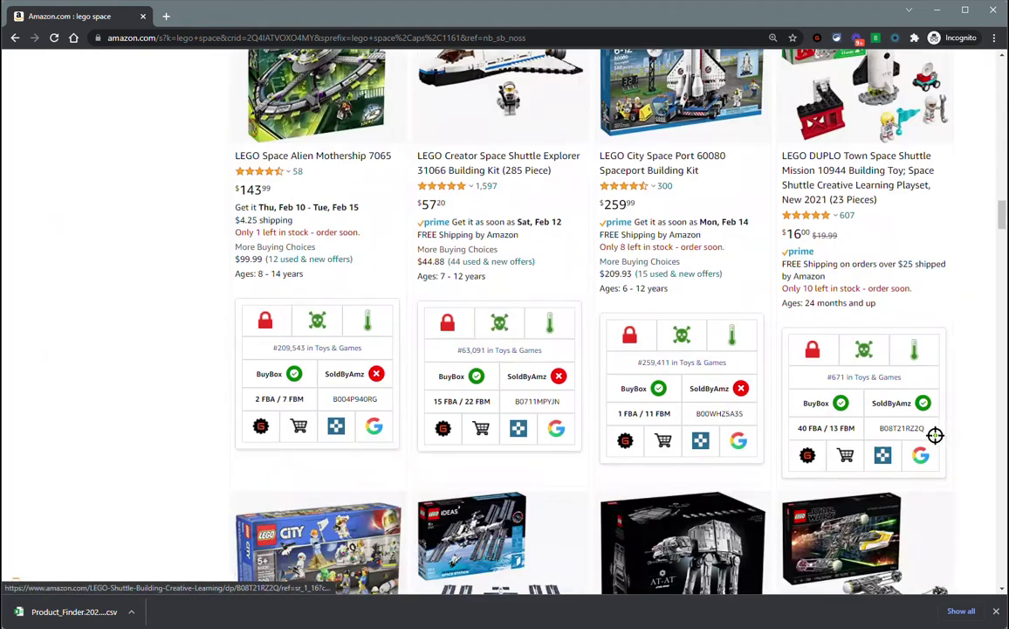
pyautogui.scroll(-4, 936, 435)
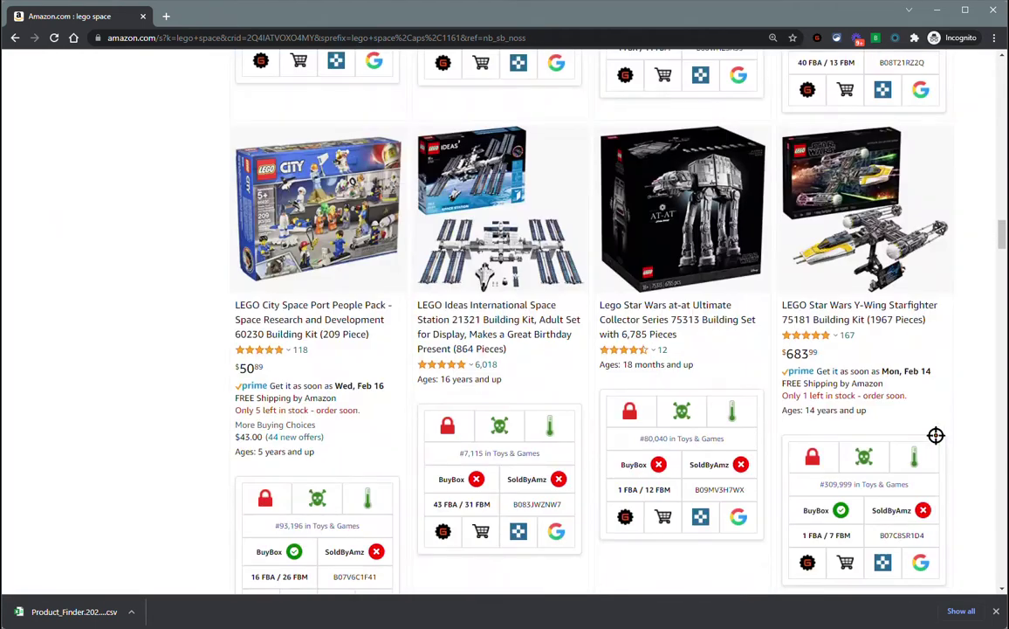
pyautogui.scroll(-1, 936, 435)
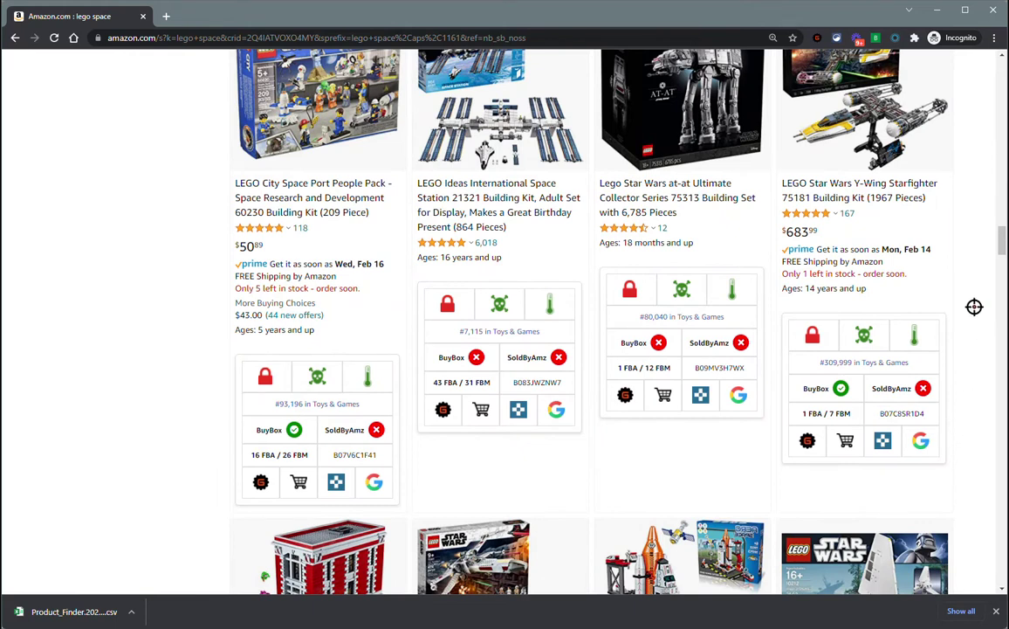
pyautogui.scroll(1, 969, 367)
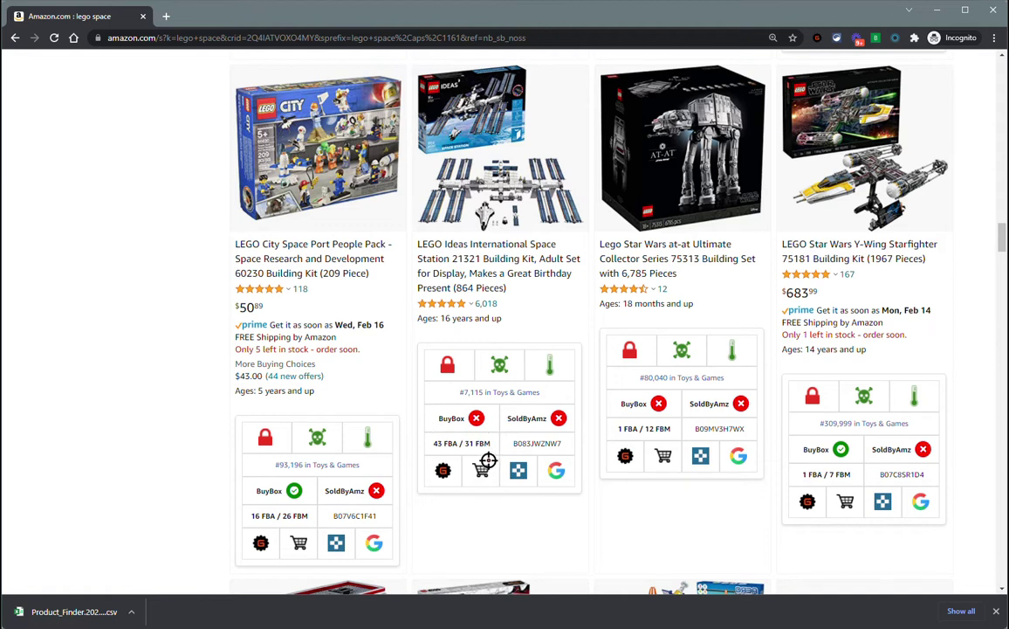
# - Open the LEGO Ideas International Space Station 21321 product page in a new background tab
pyautogui.moveTo(277, 499)
pyautogui.moveTo(472, 416)
pyautogui.moveTo(541, 182)
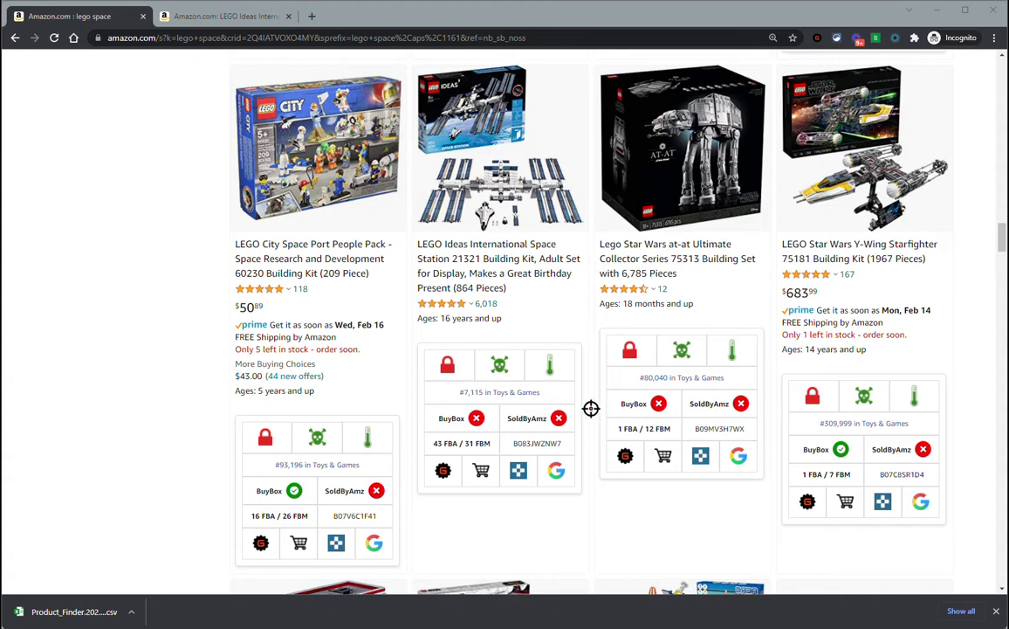
# - Review the restriction and offer panels of nearby results and copy the ASIN of the LEGO Ideas International Space Station set
pyautogui.scroll(7, 559, 417)
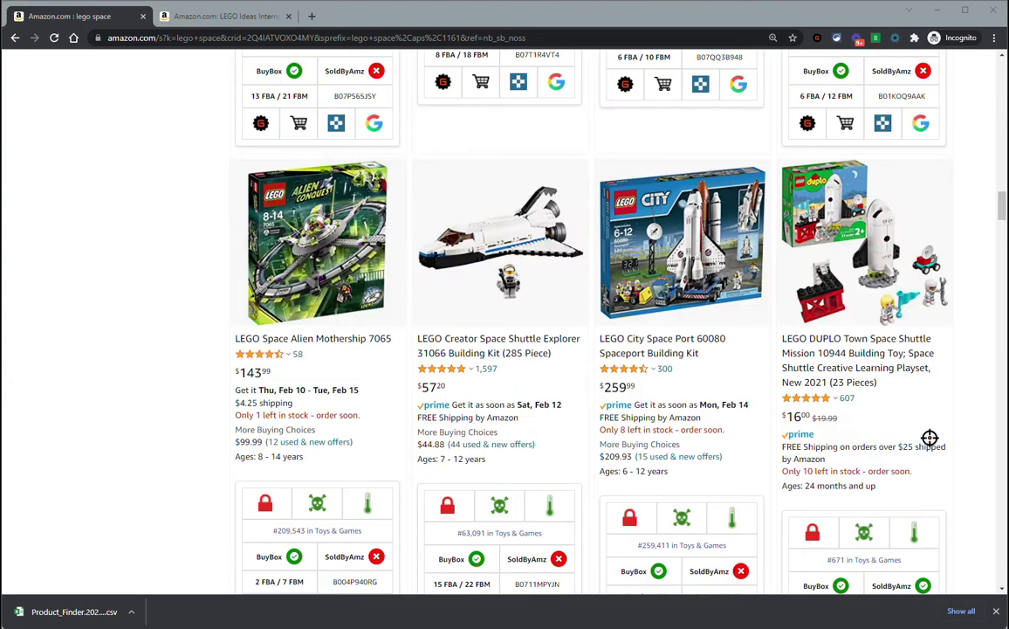
pyautogui.scroll(-2, 930, 437)
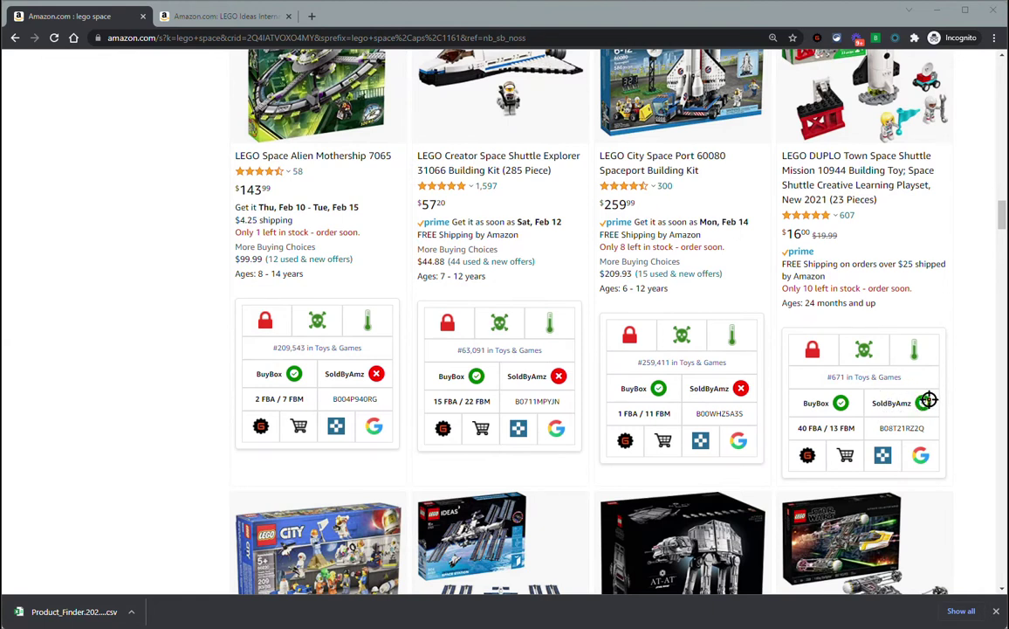
pyautogui.scroll(-1, 935, 414)
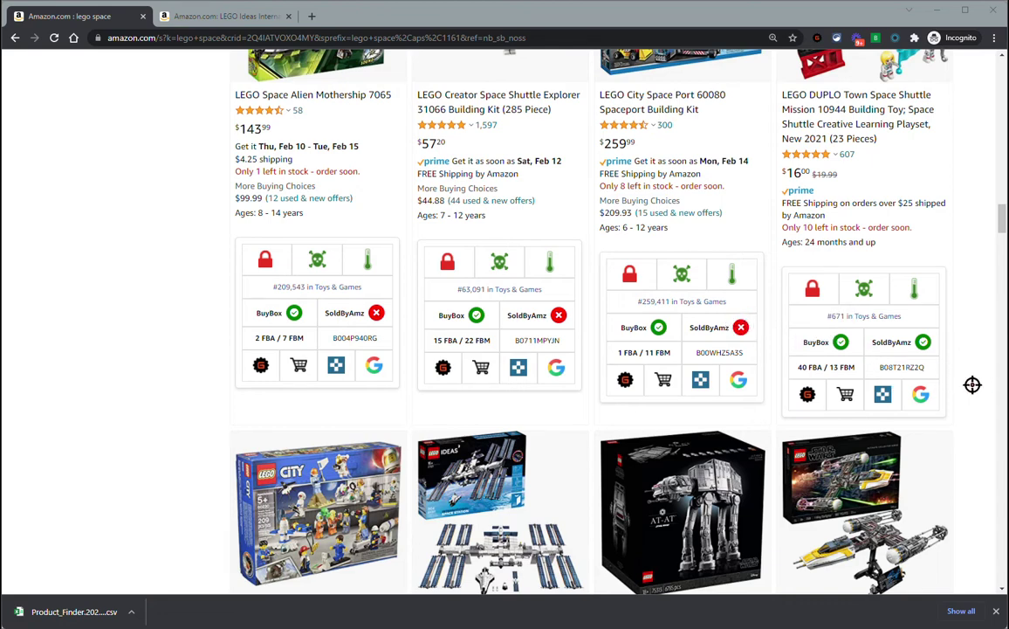
pyautogui.scroll(-5, 973, 384)
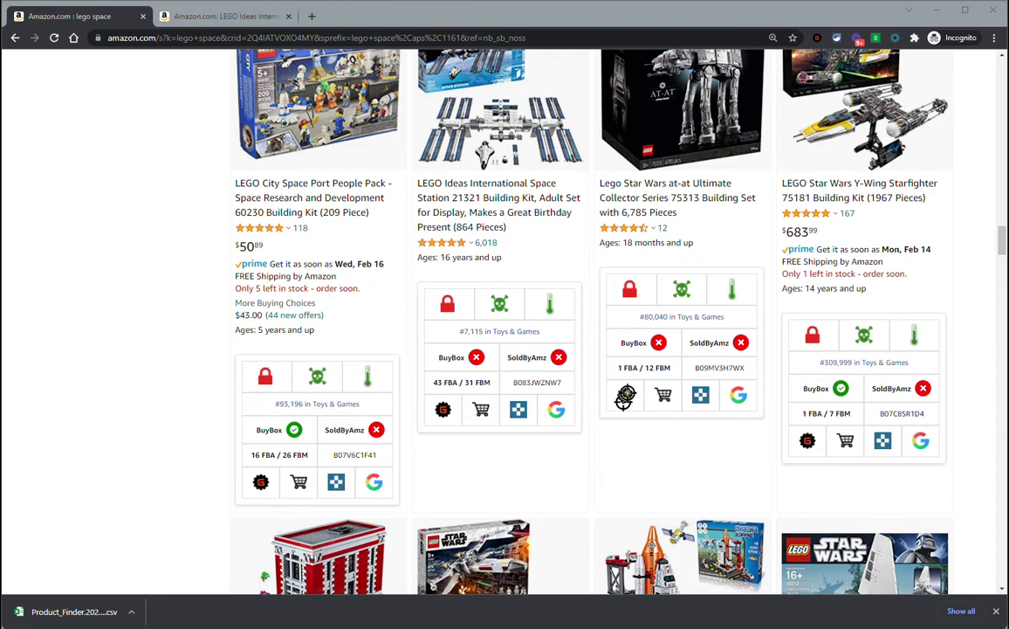
pyautogui.click(553, 382)
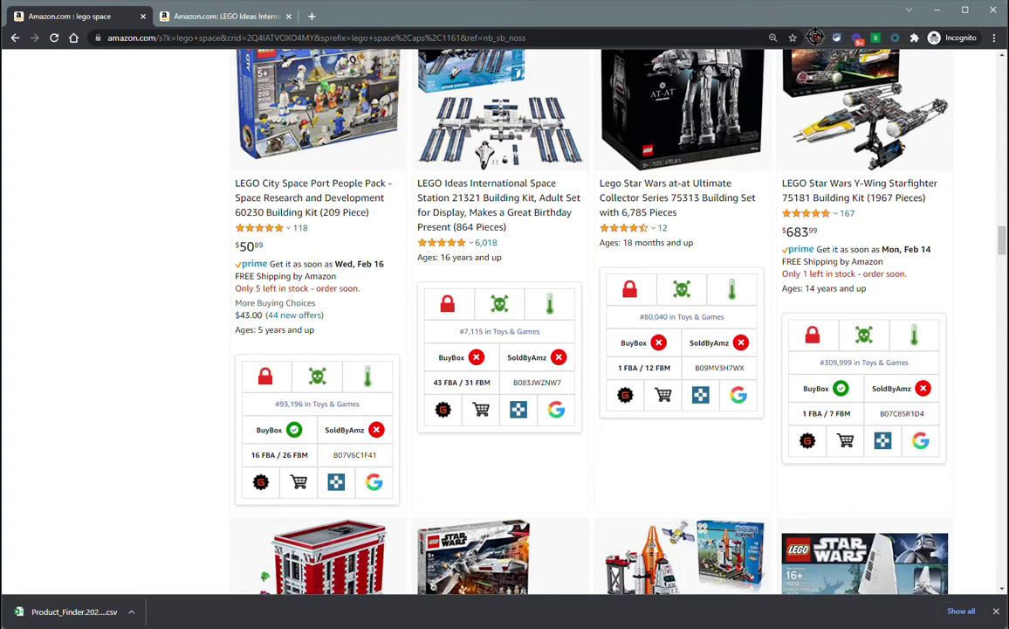
# - In the ASINGadget settings, toggle Copy Asin as URL off and back on, and close the popup
pyautogui.click(816, 38)
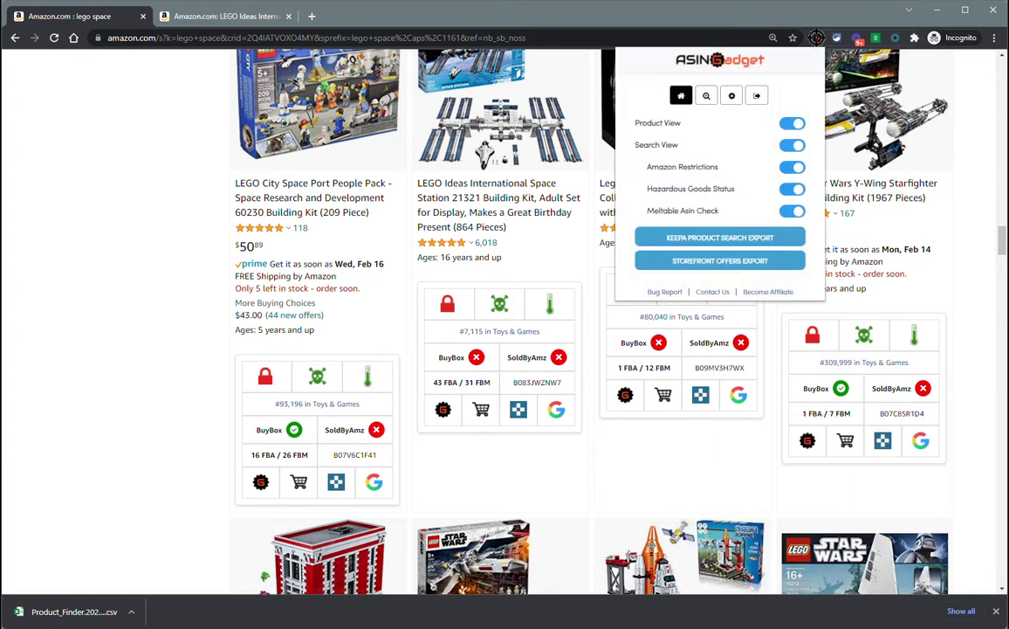
pyautogui.click(734, 95)
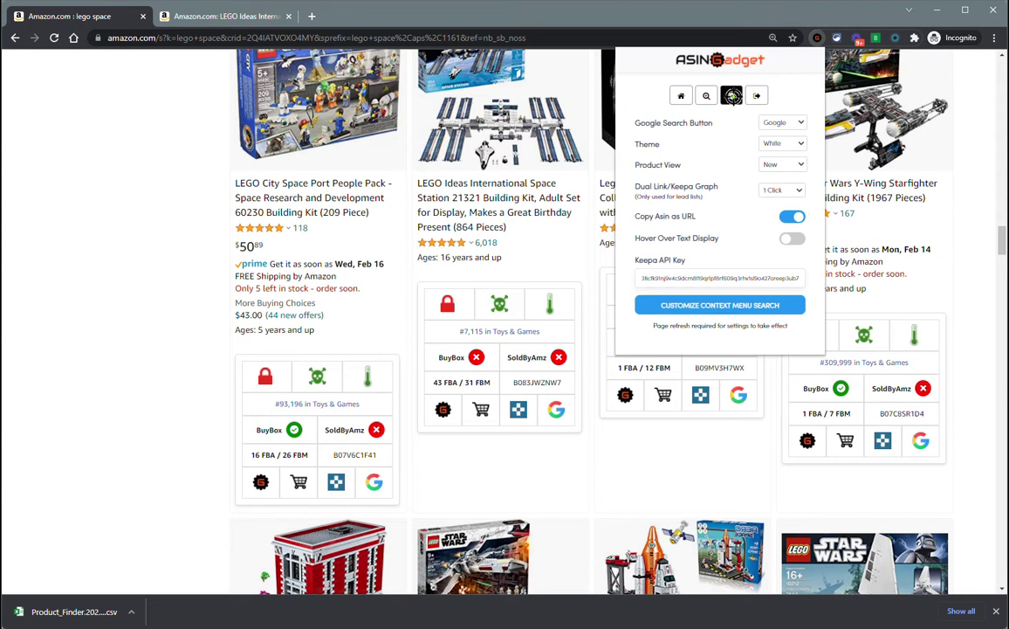
pyautogui.click(788, 217)
pyautogui.click(796, 216)
pyautogui.click(514, 465)
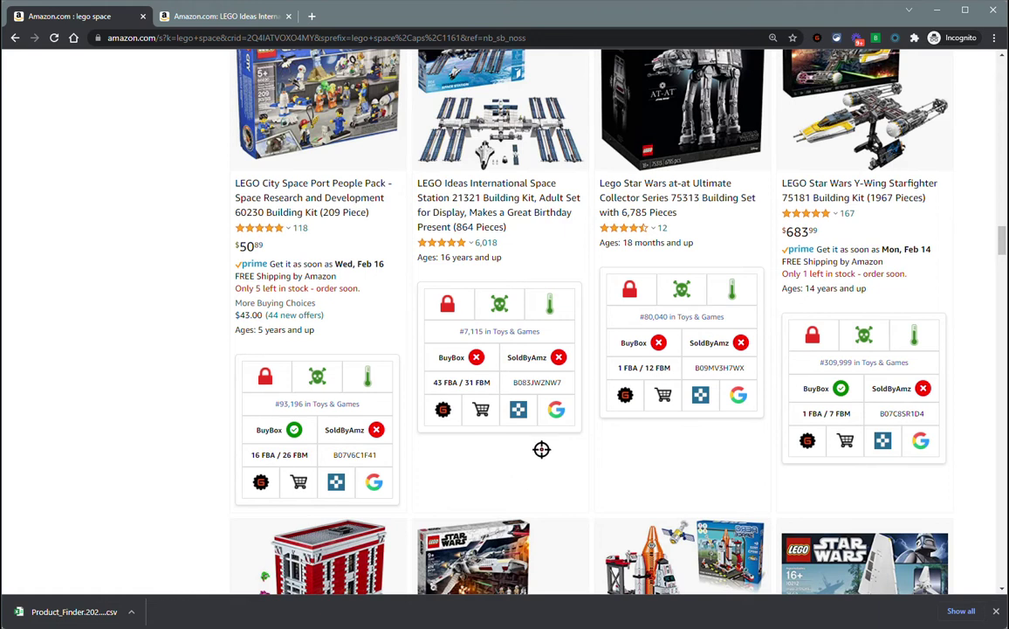
# - On the LEGO Ideas International Space Station product page, open the seller offers from the ASINGadget panel and look through them
pyautogui.moveTo(460, 349)
pyautogui.click(234, 16)
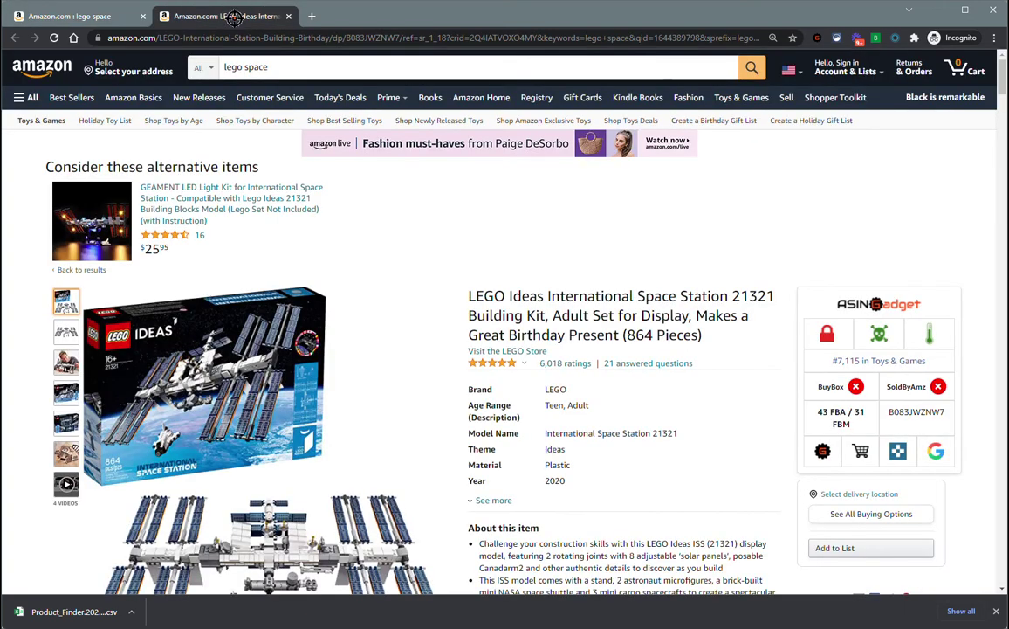
pyautogui.scroll(-2, 966, 347)
pyautogui.scroll(-1, 967, 348)
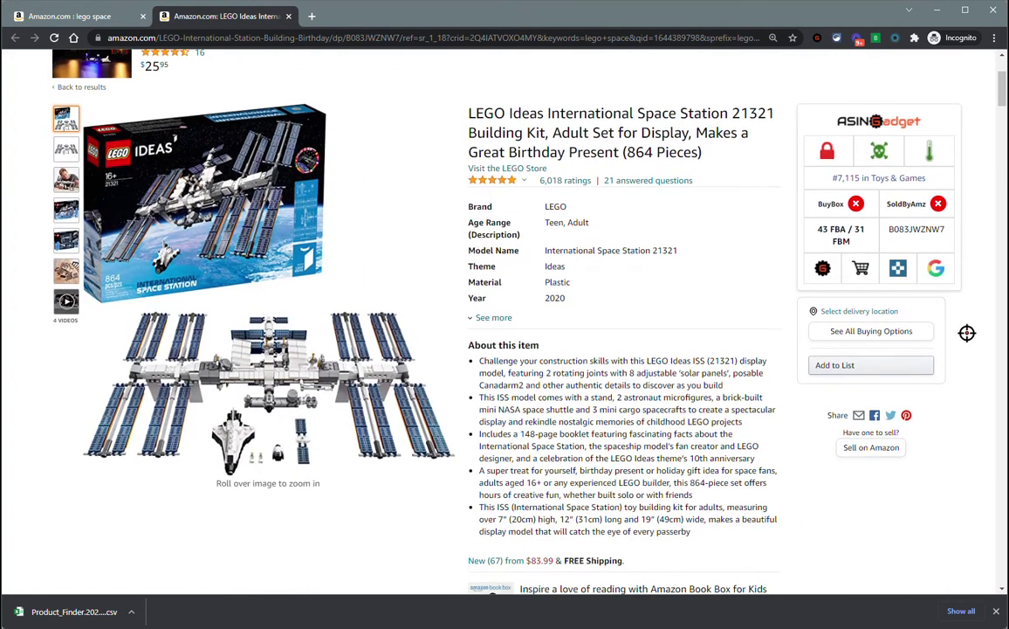
pyautogui.click(845, 230)
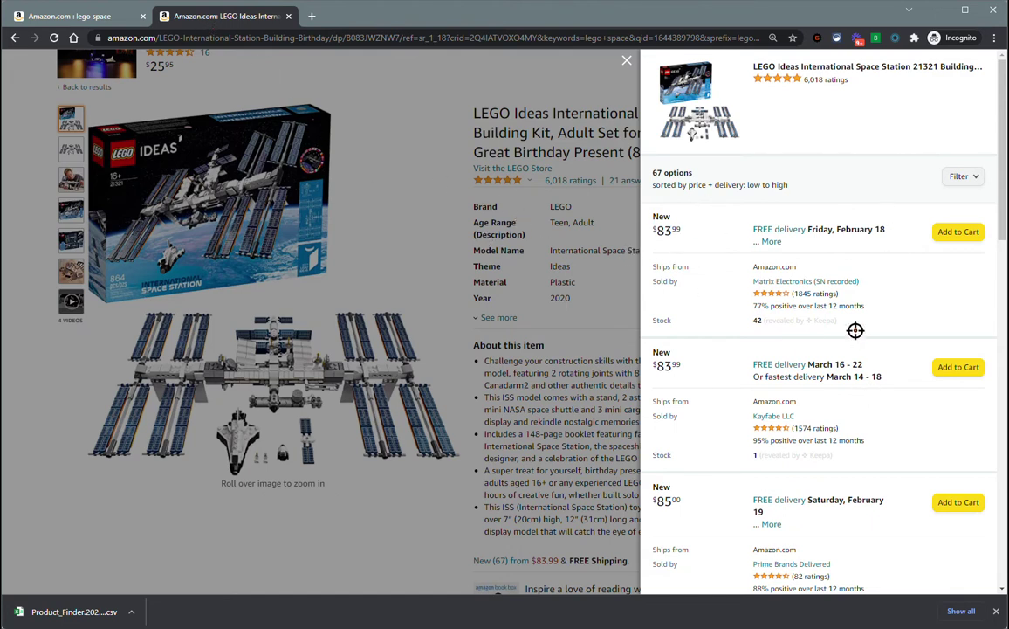
pyautogui.scroll(-10, 908, 370)
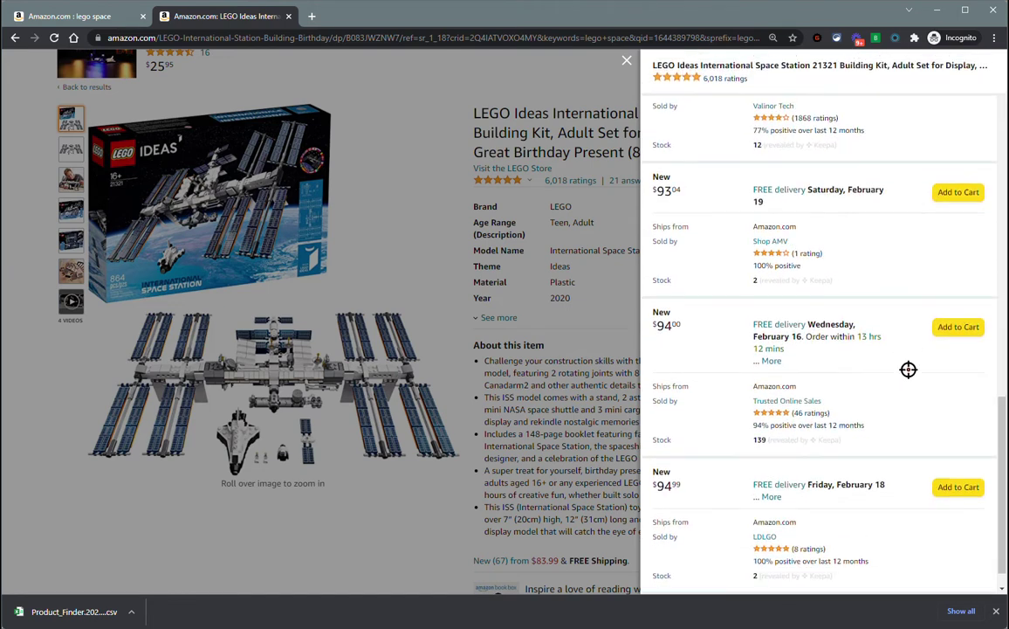
pyautogui.scroll(-6, 908, 369)
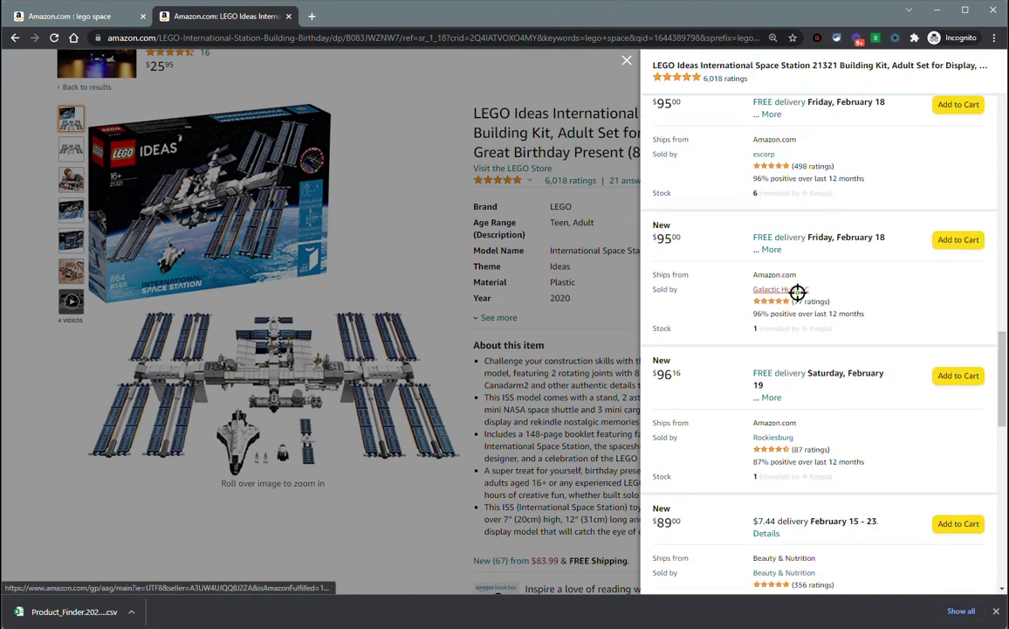
# - Open the Galactic Hub LLC seller profile in a new tab and browse its storefront products to the LEGO Ideas International Space Station
pyautogui.keyDown('ctrl'); pyautogui.click(790, 289); pyautogui.keyUp('ctrl')
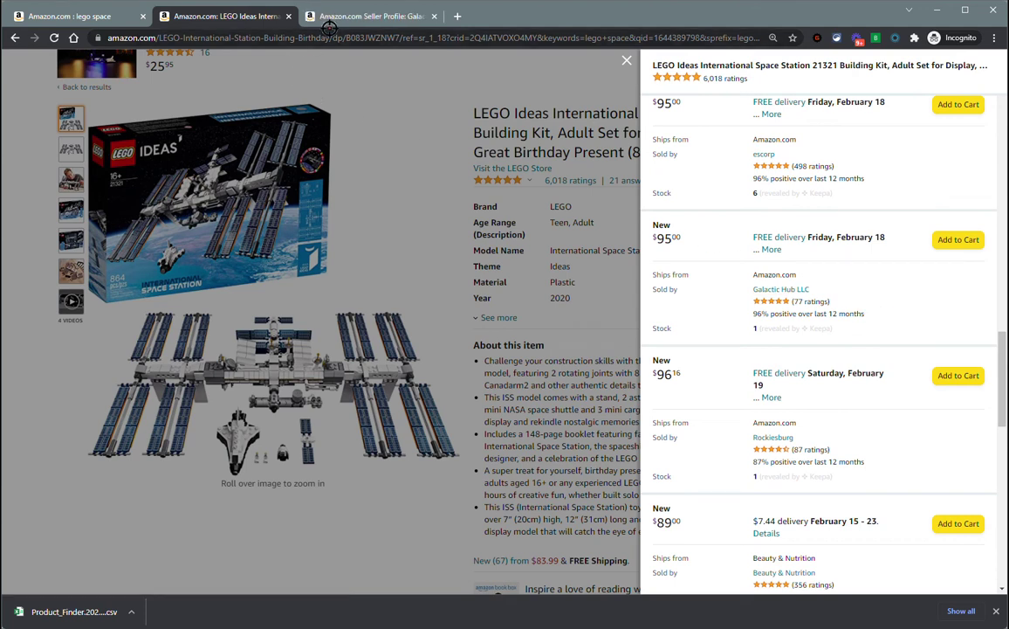
pyautogui.click(386, 17)
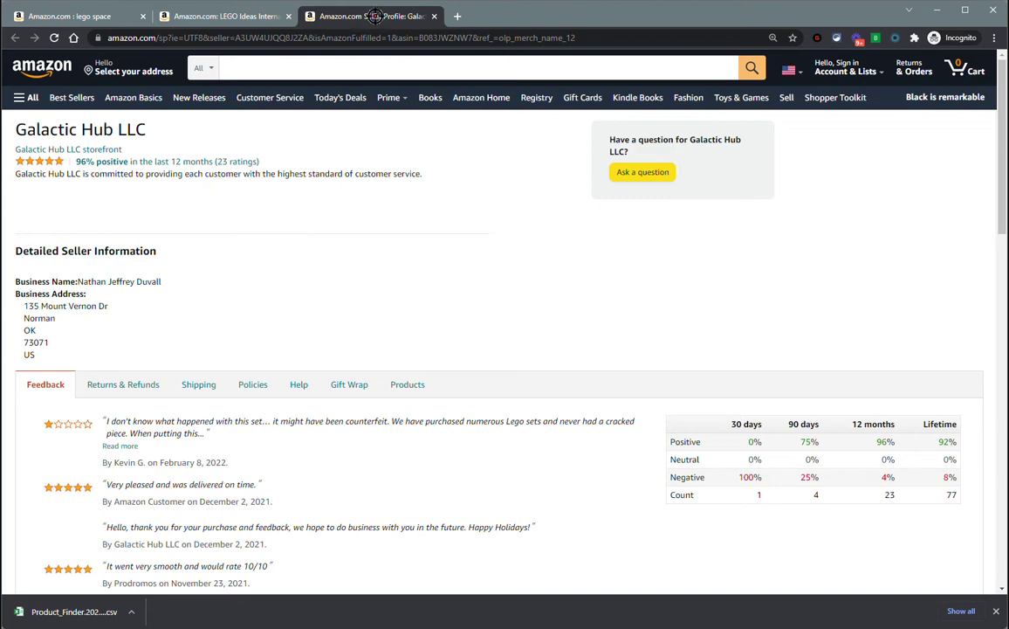
pyautogui.click(406, 383)
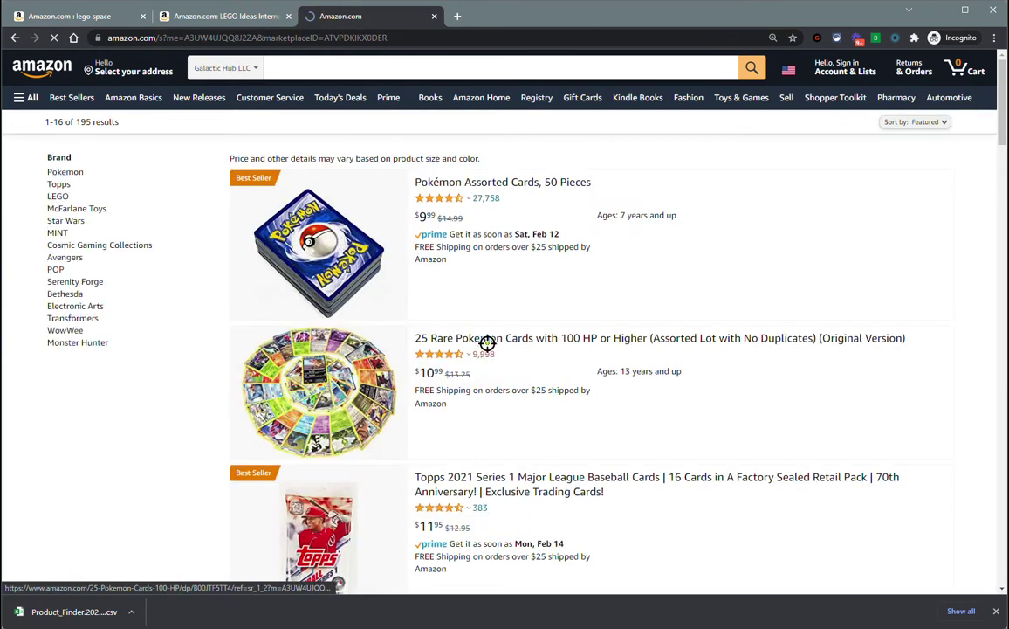
pyautogui.scroll(-5, 757, 275)
pyautogui.scroll(-6, 873, 275)
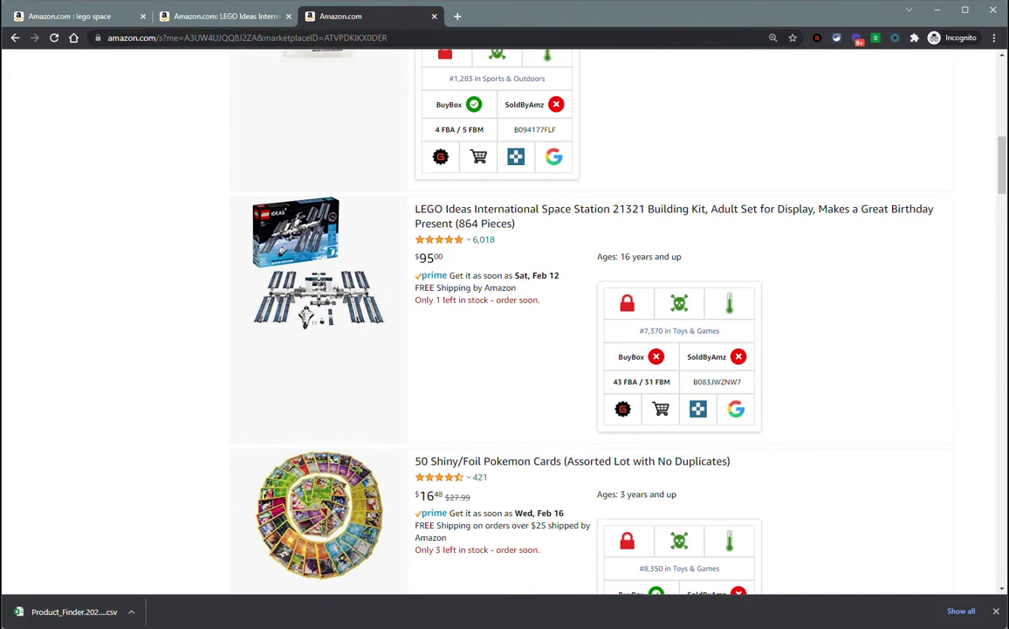
# - Search Google for the LEGO Ideas International Space Station's full title from its ASINGadget panel, and dismiss the location request
pyautogui.click(100, 38)
pyautogui.click(419, 320)
pyautogui.moveTo(656, 353)
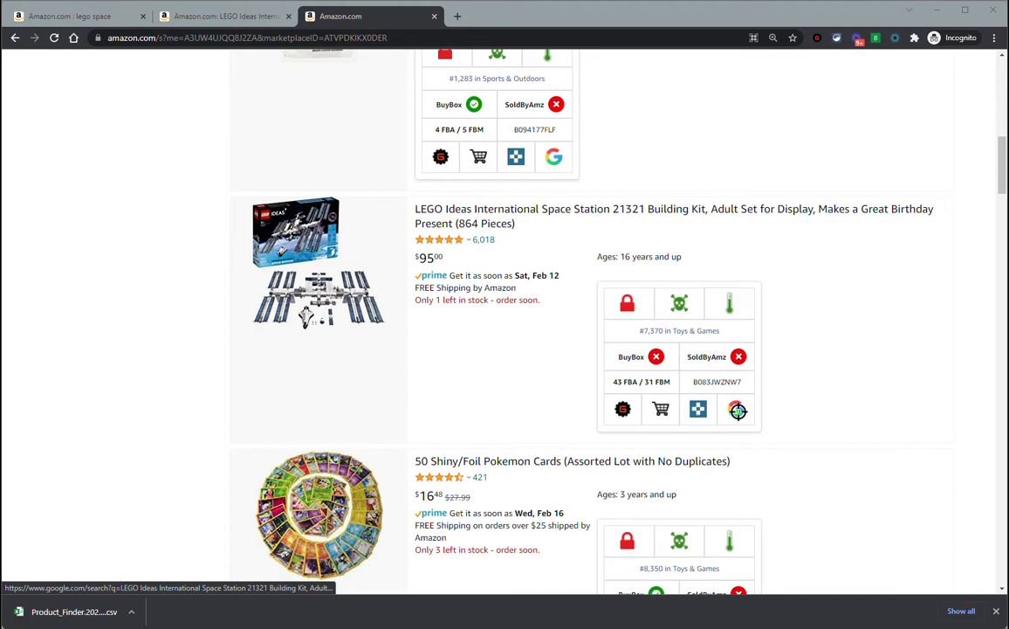
pyautogui.moveTo(418, 204)
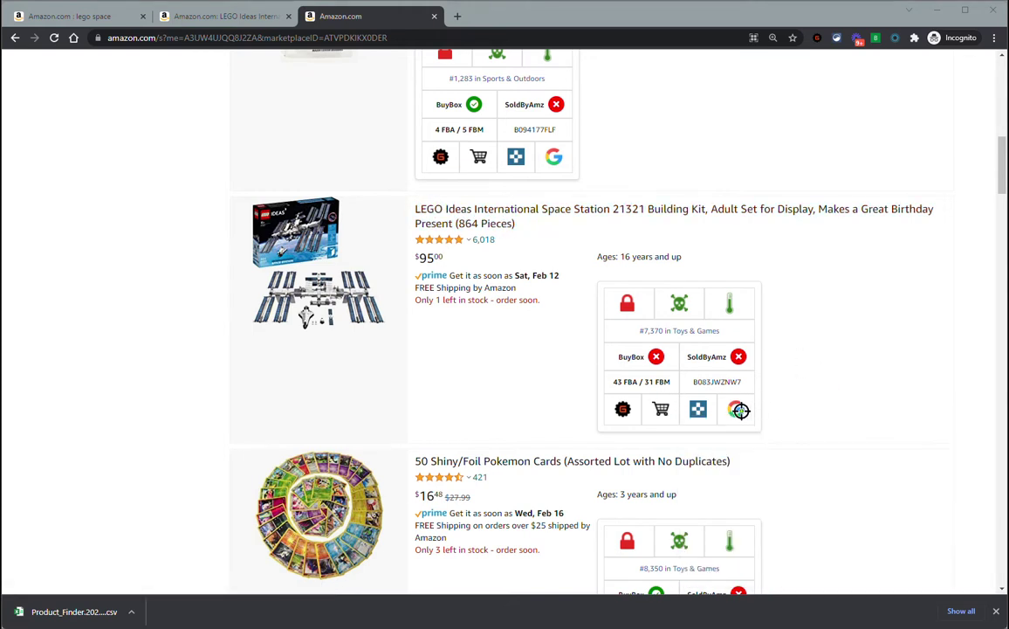
pyautogui.click(738, 410)
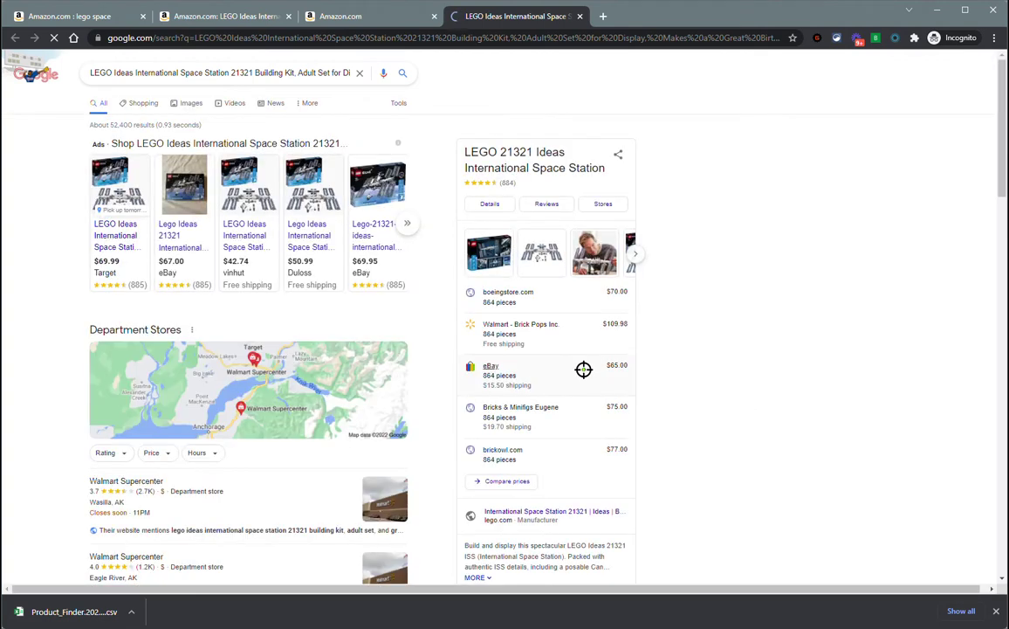
pyautogui.moveTo(91, 73); pyautogui.dragTo(253, 73)
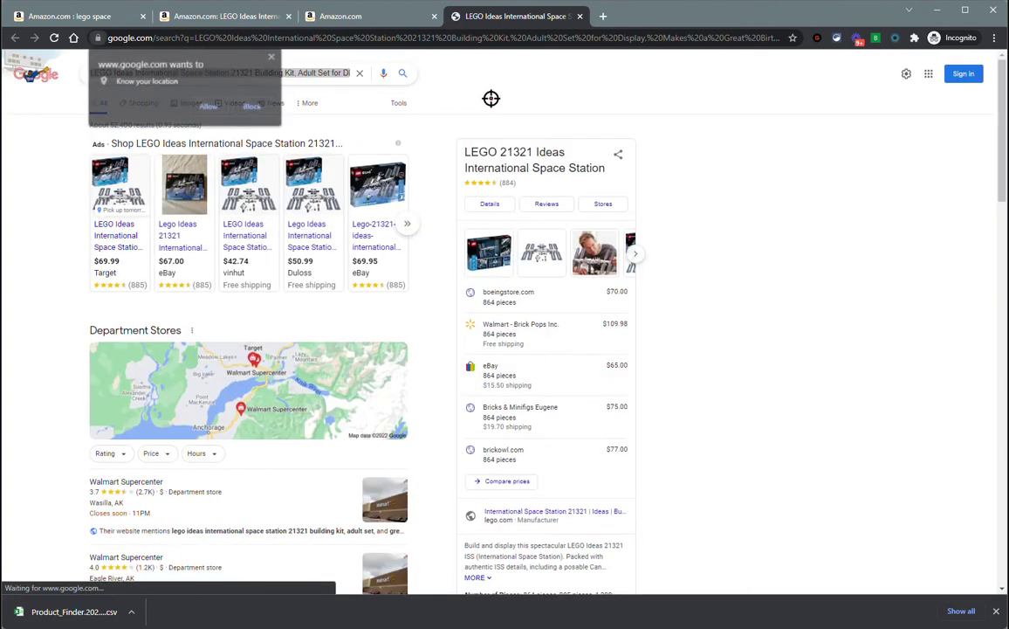
pyautogui.press('Escape')
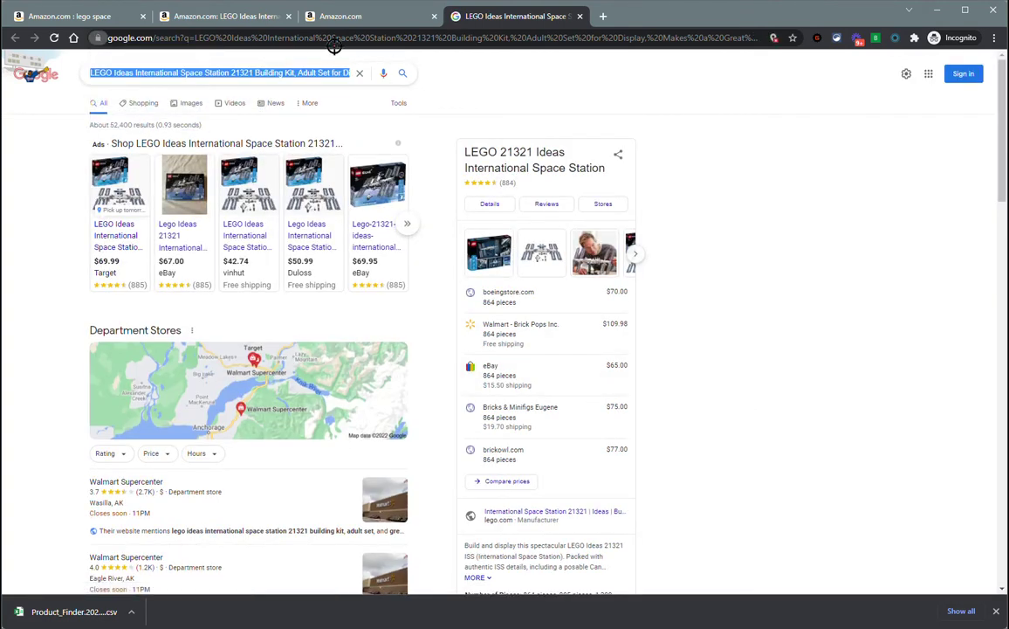
# - Set ASINGadget's Google Search Button option to Shopping and reload the Galactic Hub LLC storefront page
pyautogui.click(180, 58)
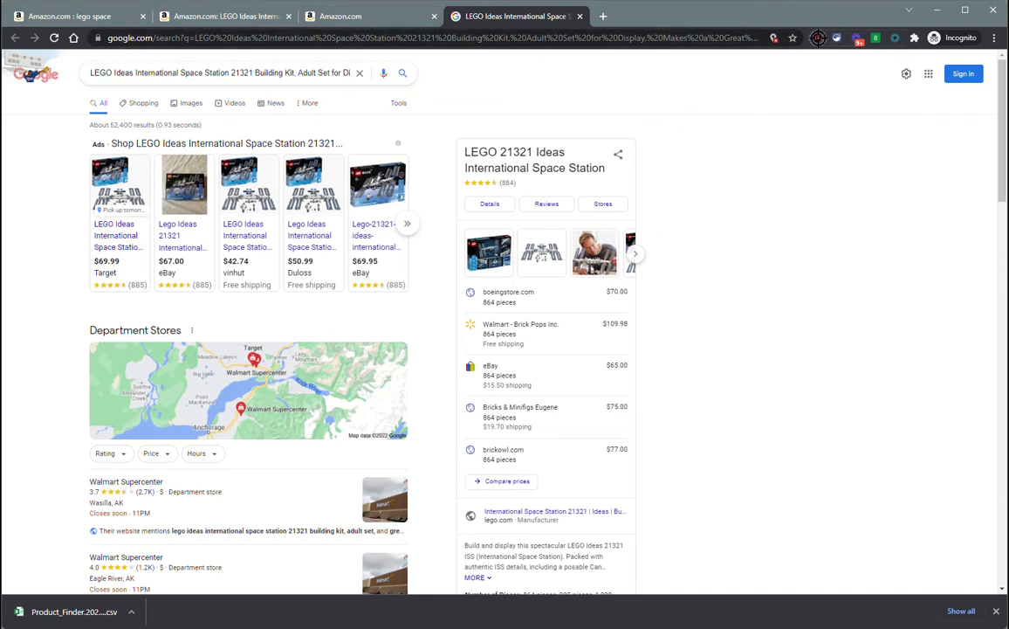
pyautogui.click(818, 37)
pyautogui.click(733, 93)
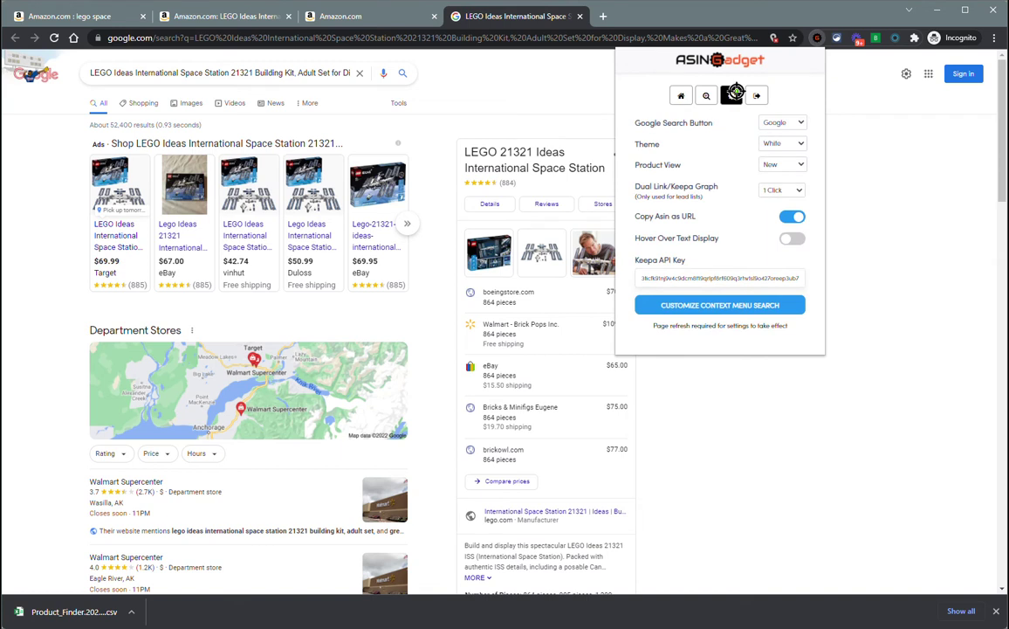
pyautogui.click(786, 123)
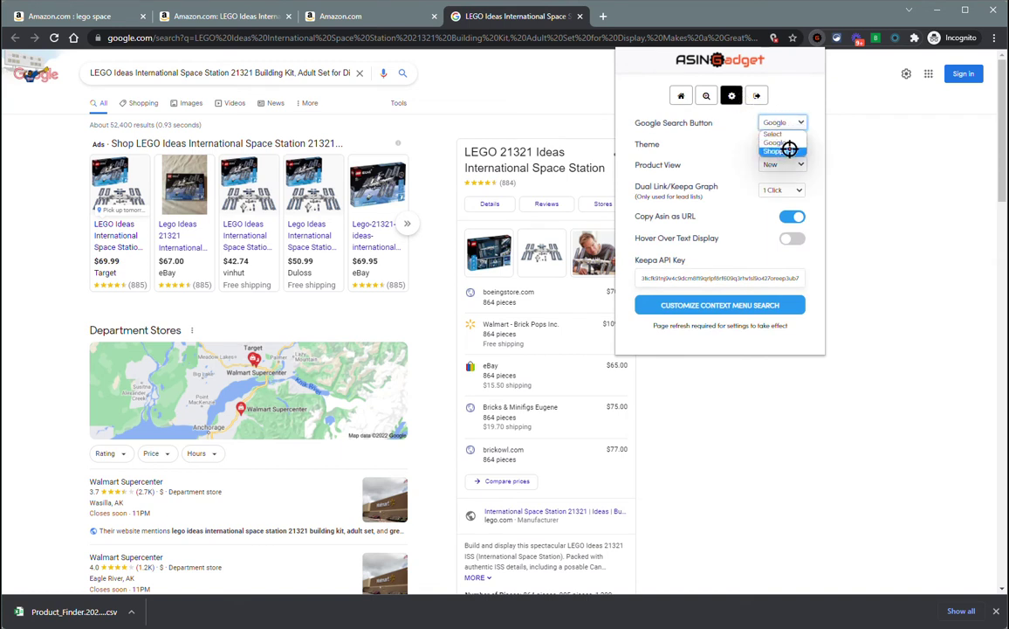
pyautogui.click(794, 150)
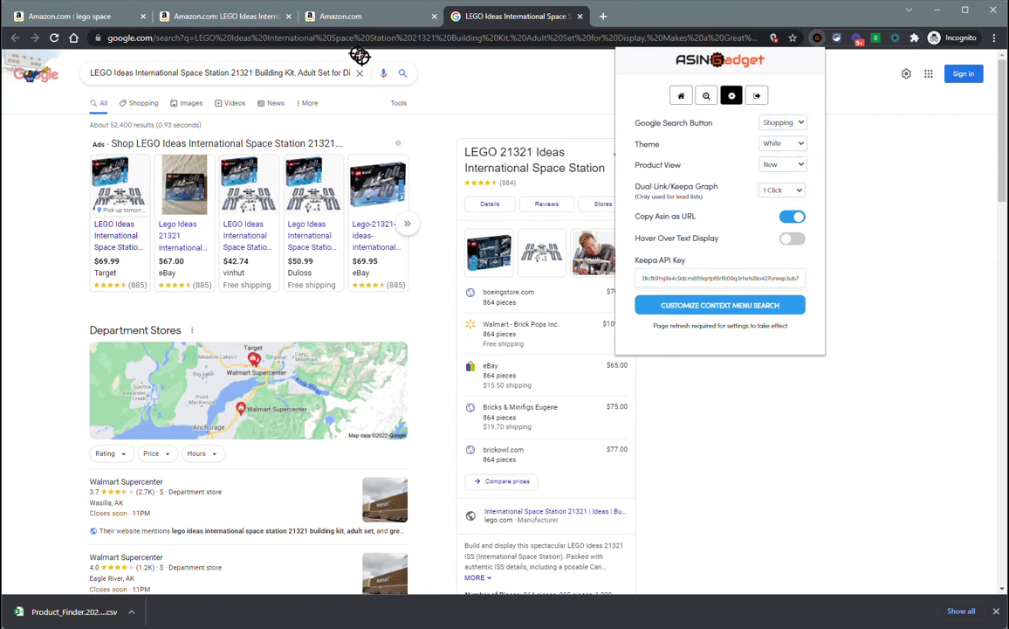
pyautogui.click(354, 17)
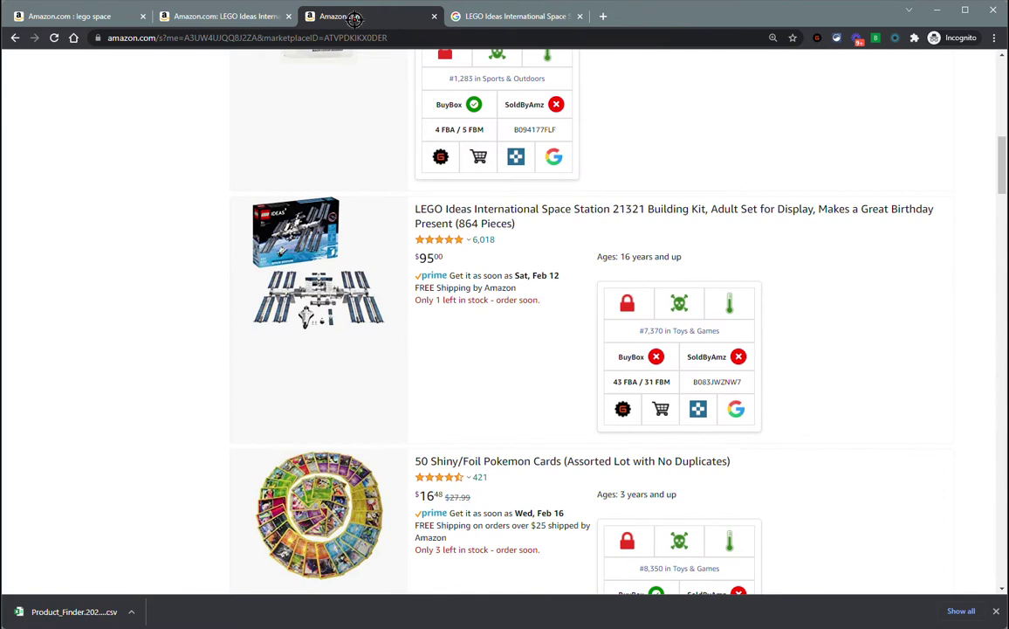
pyautogui.press('F5')
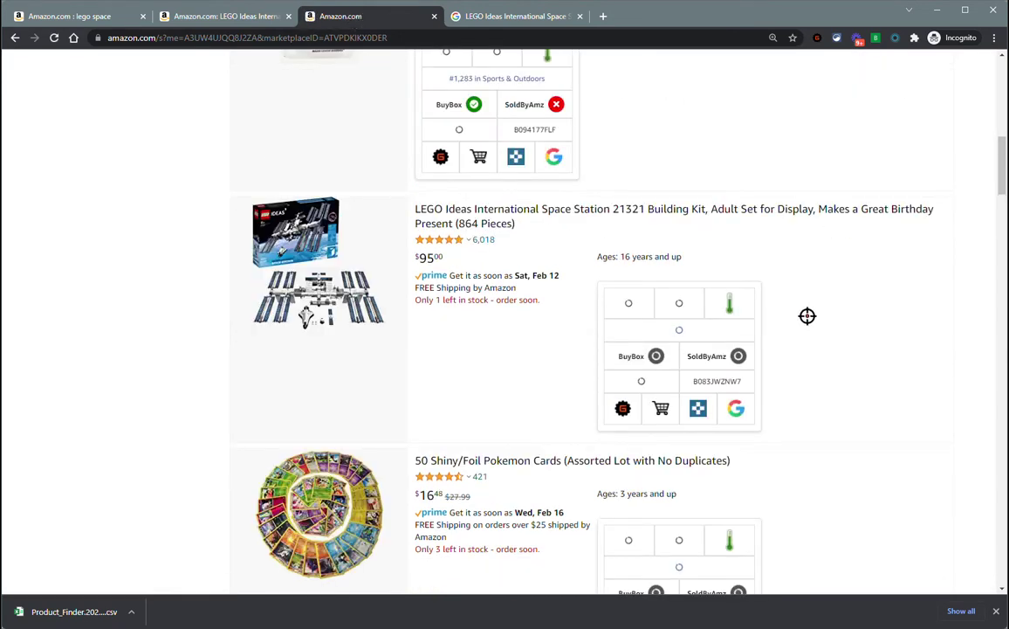
# - Check the ASINGadget settings, and run a Google Shopping search for the LEGO Ideas International Space Station from its product panel
pyautogui.click(820, 39)
pyautogui.click(731, 95)
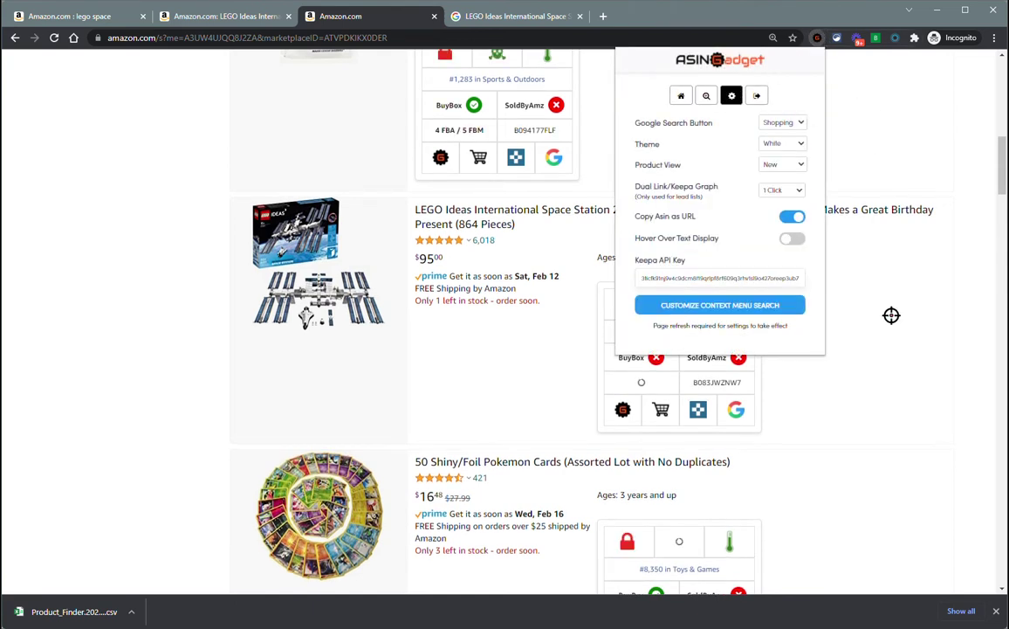
pyautogui.click(860, 126)
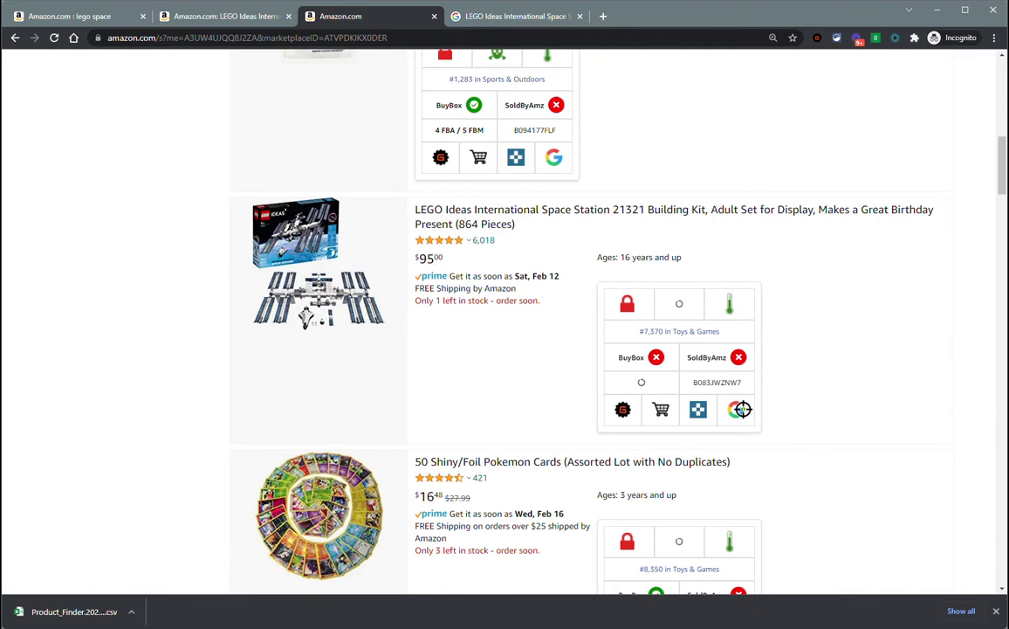
pyautogui.click(728, 411)
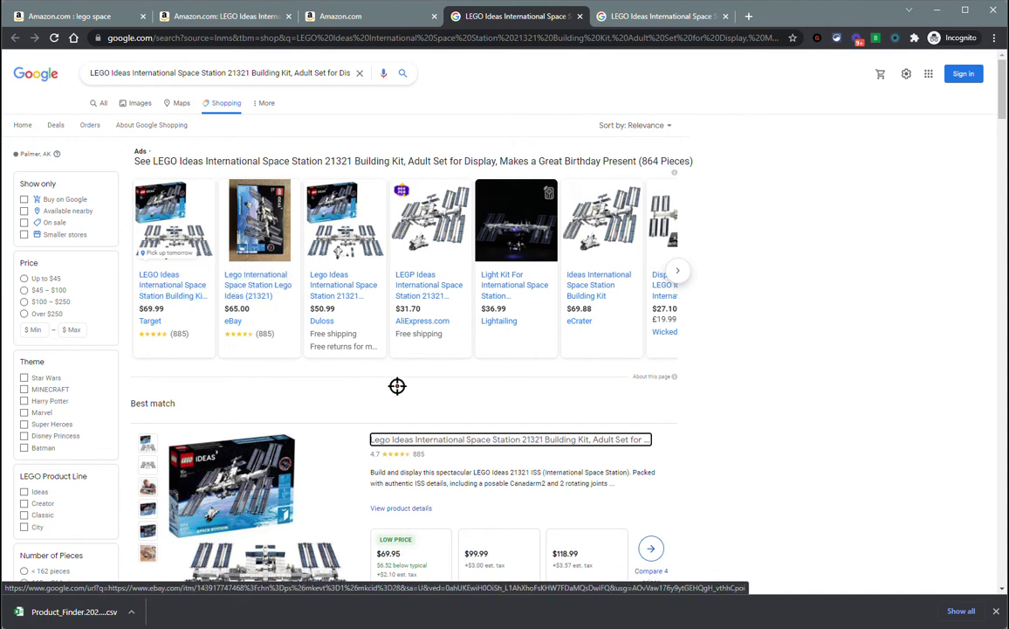
# - View the LEGO Ideas International Space Station's price history on Keepa, and return to the Galactic Hub LLC storefront
pyautogui.hotkey('ctrl', 'shift', 'Tab')
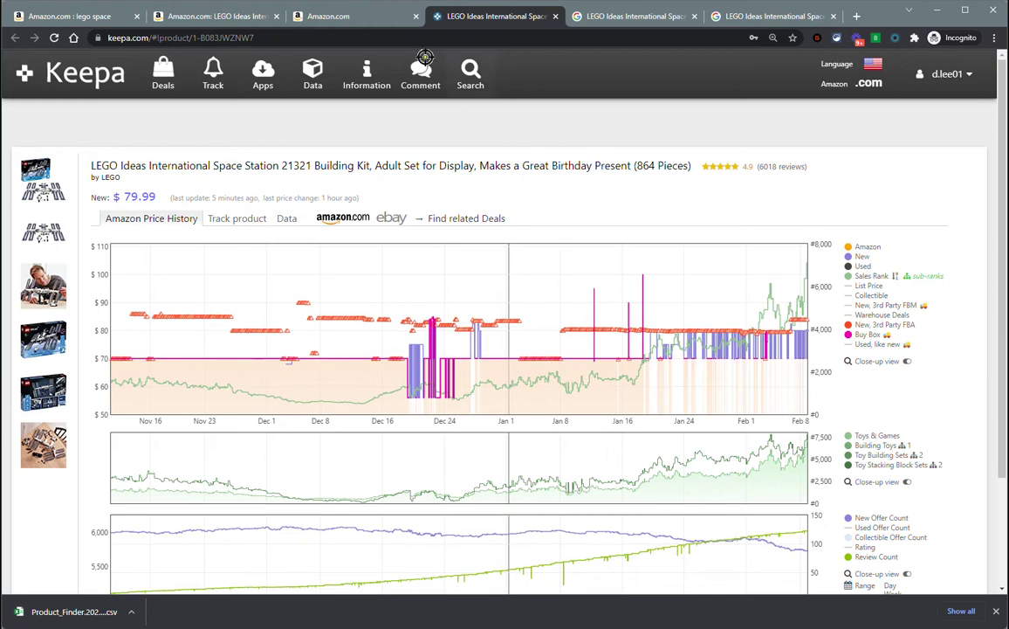
pyautogui.click(373, 12)
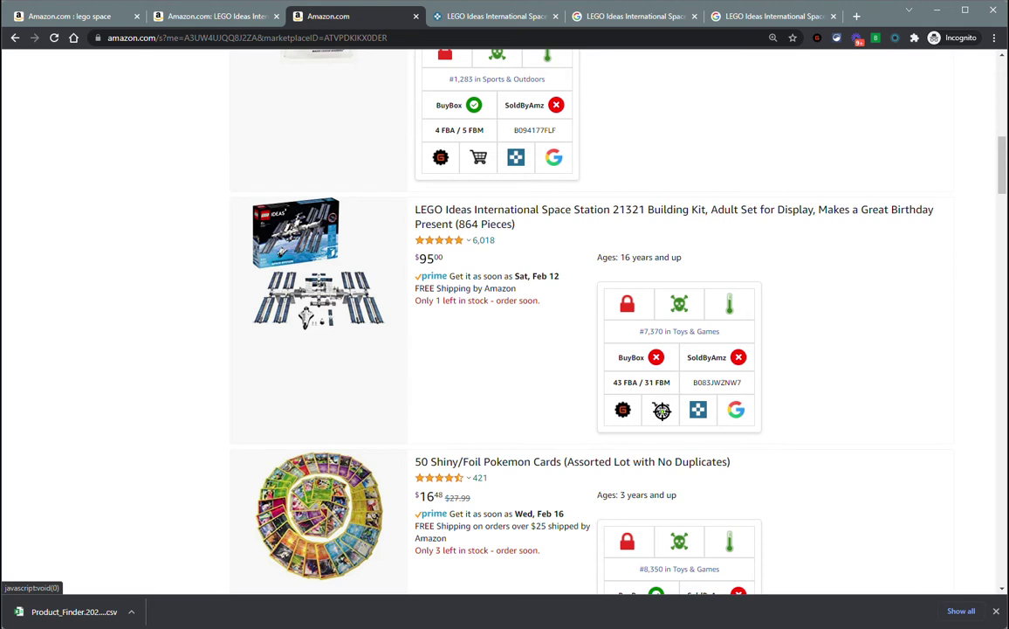
# - Export the storefronts of all LEGO Ideas International Space Station sellers from its ASINGadget panel, and open the storefront_B083JWZNW7.csv download
pyautogui.click(662, 409)
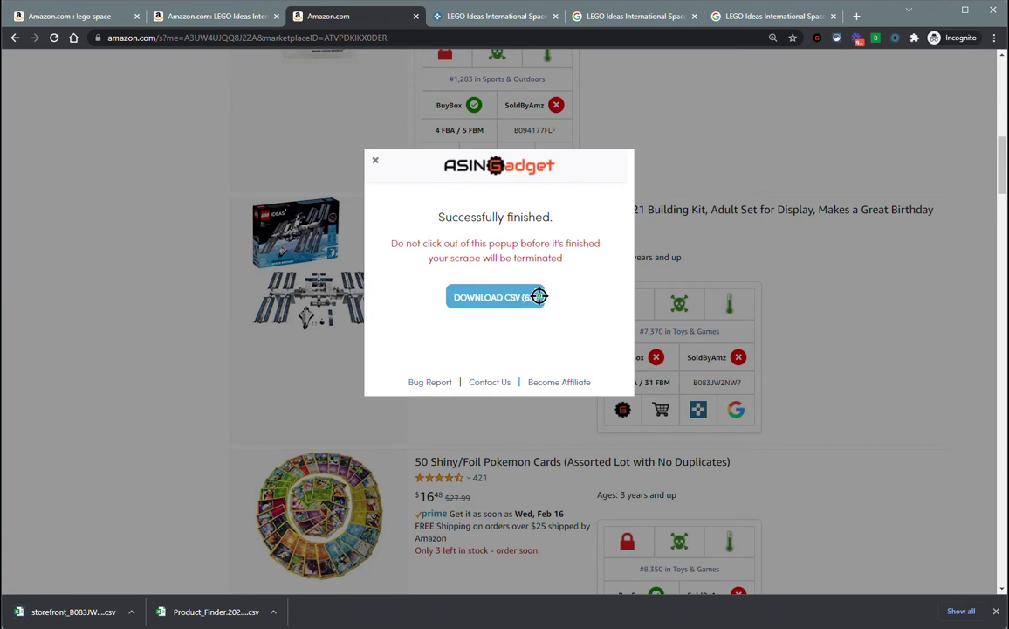
pyautogui.click(882, 401)
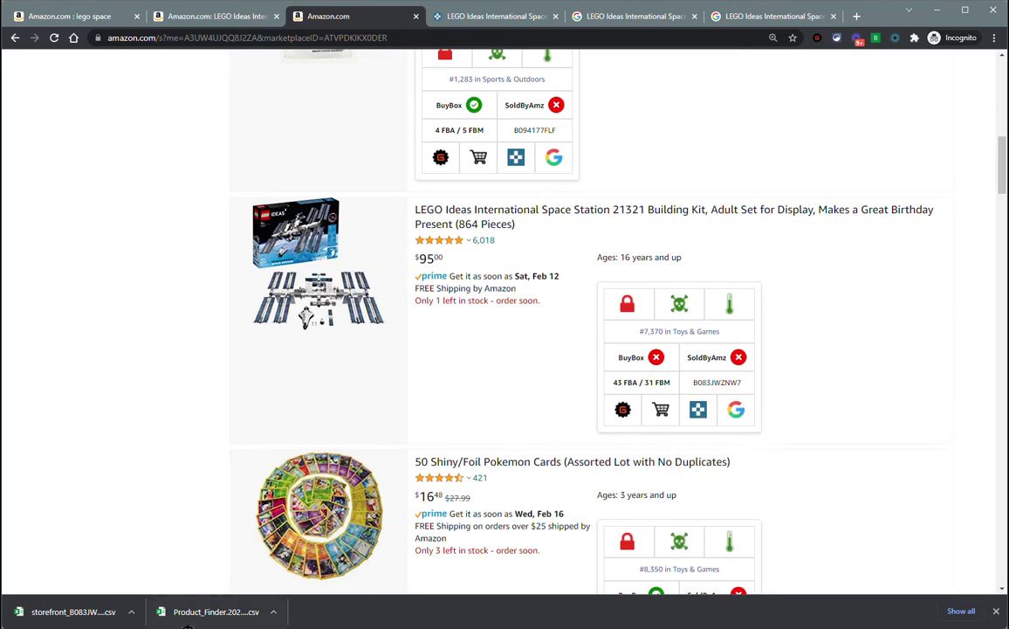
pyautogui.click(61, 611)
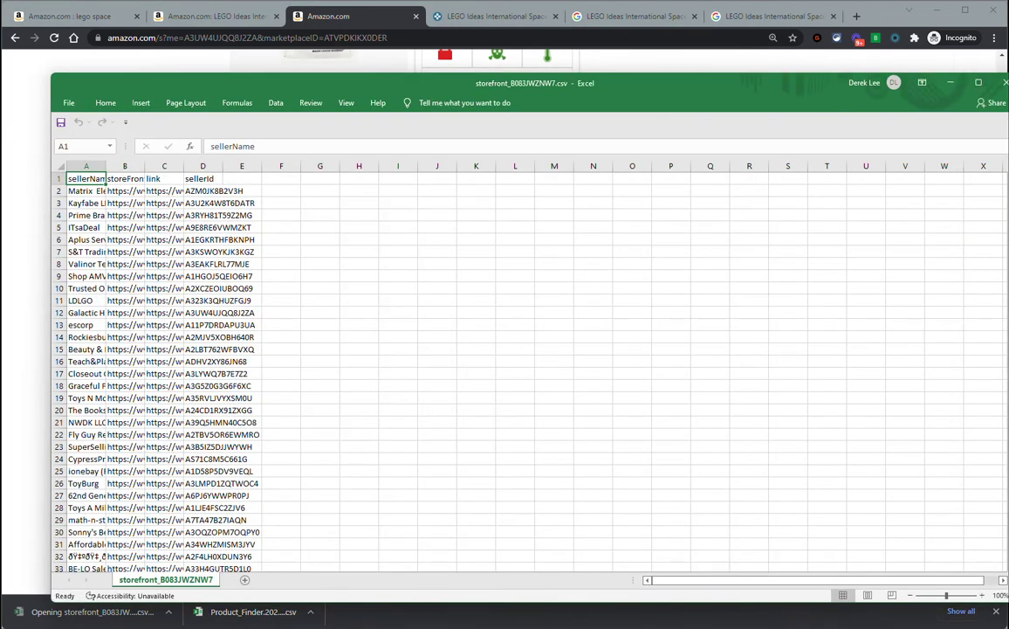
# - Fit columns A to C to their contents in storefront_B083JWZNW7.csv and look through the whole seller list
pyautogui.doubleClick(105, 166)
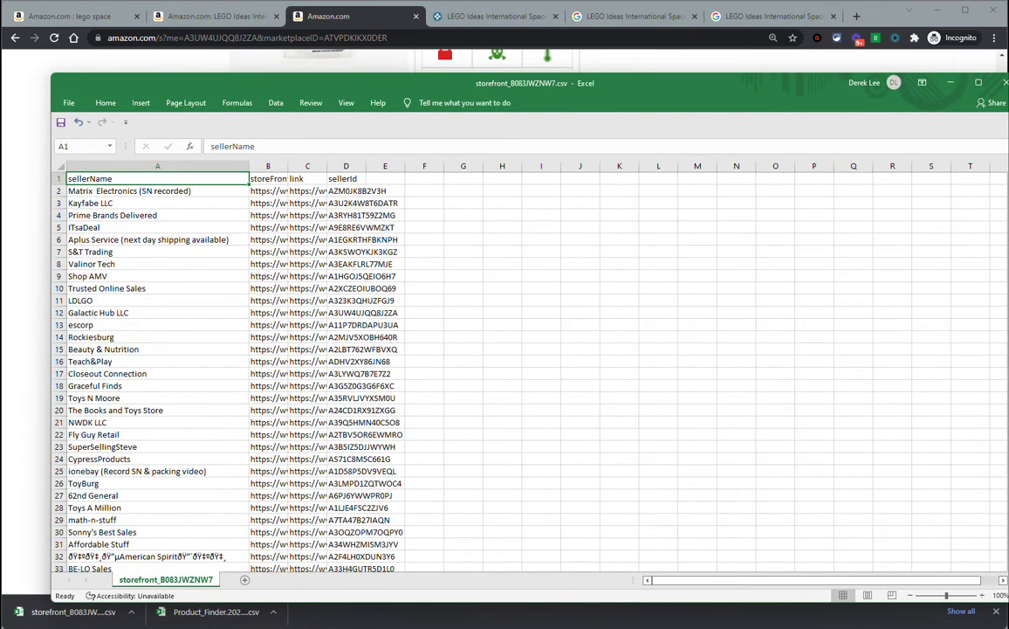
pyautogui.doubleClick(287, 166)
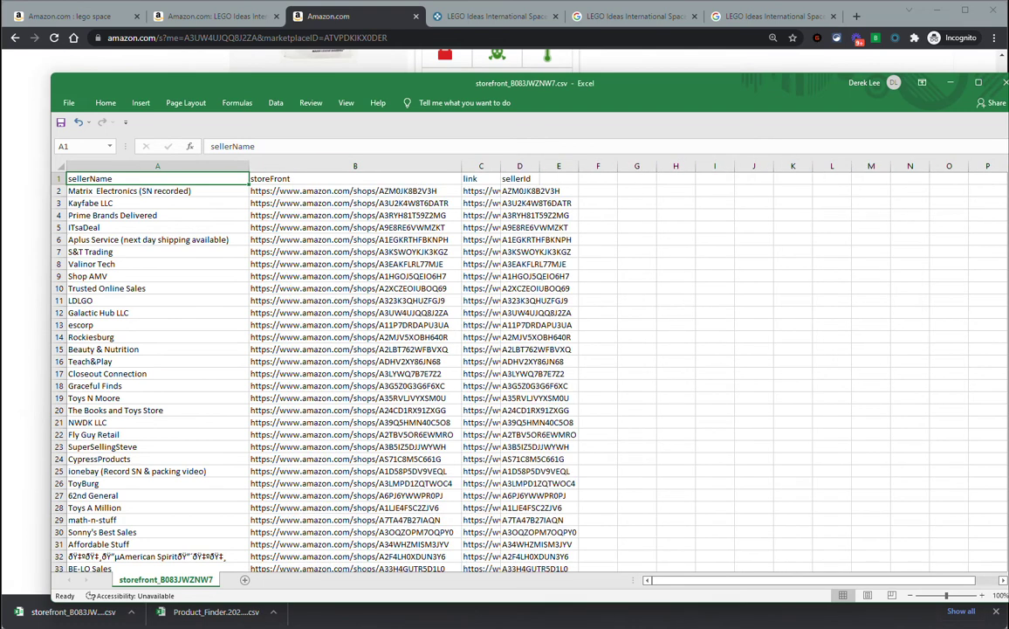
pyautogui.doubleClick(501, 166)
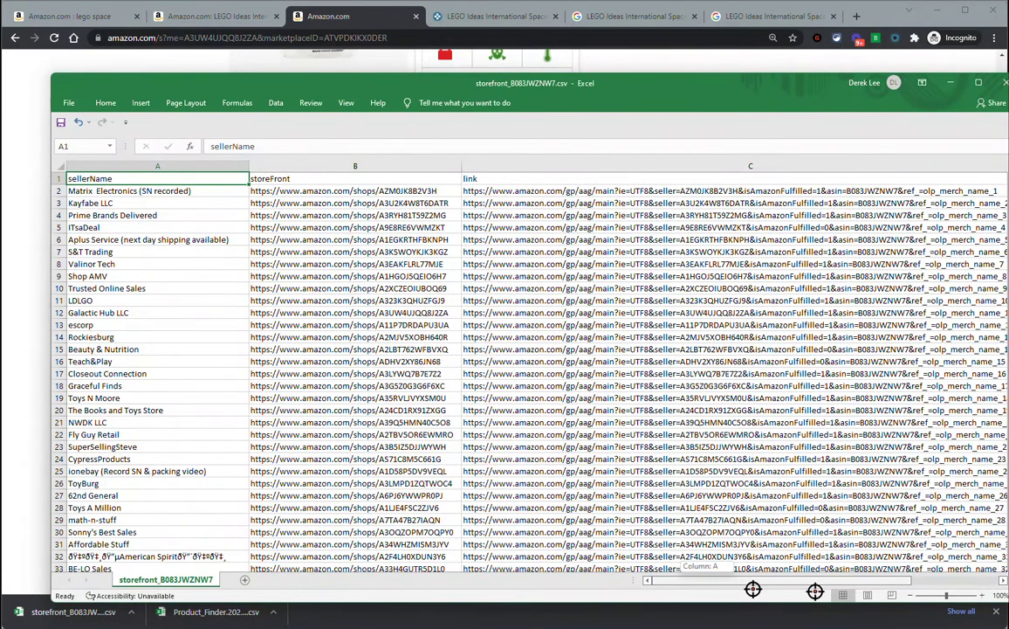
pyautogui.moveTo(818, 580); pyautogui.dragTo(650, 598)
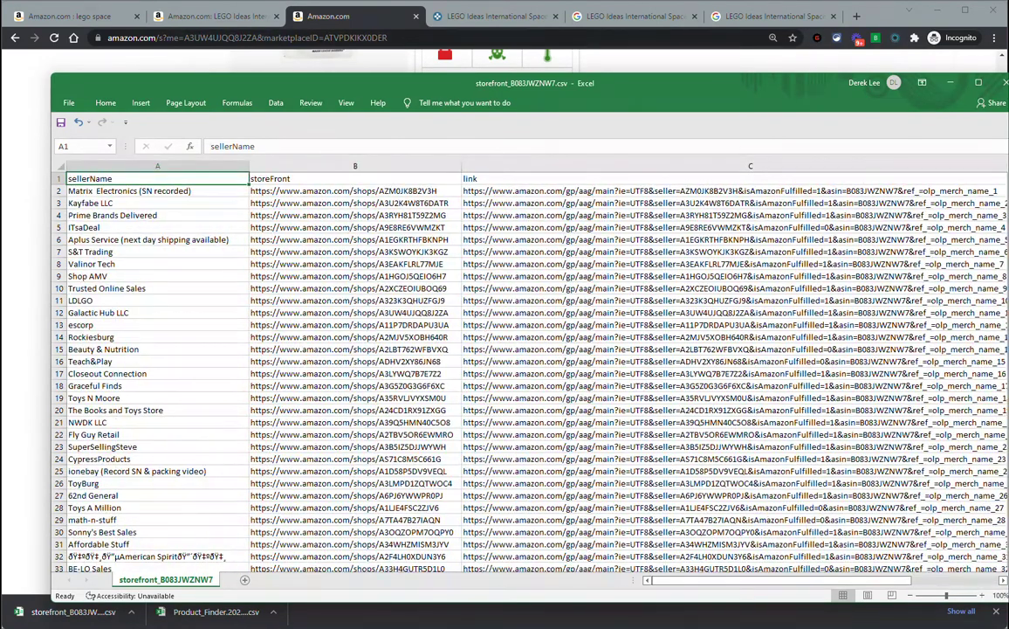
pyautogui.scroll(-14, 524, 367)
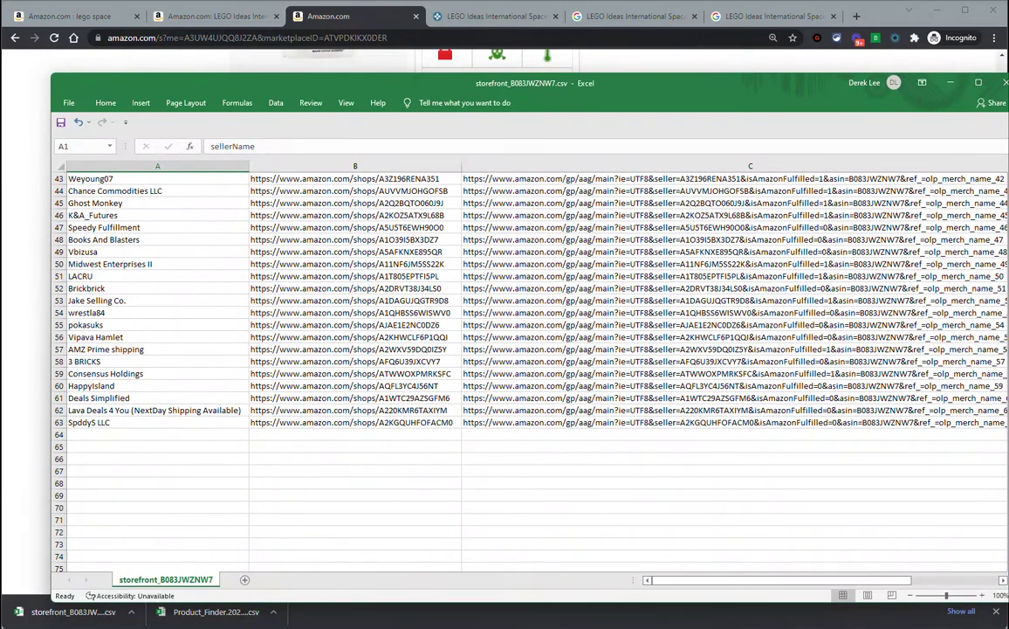
pyautogui.scroll(14, 523, 366)
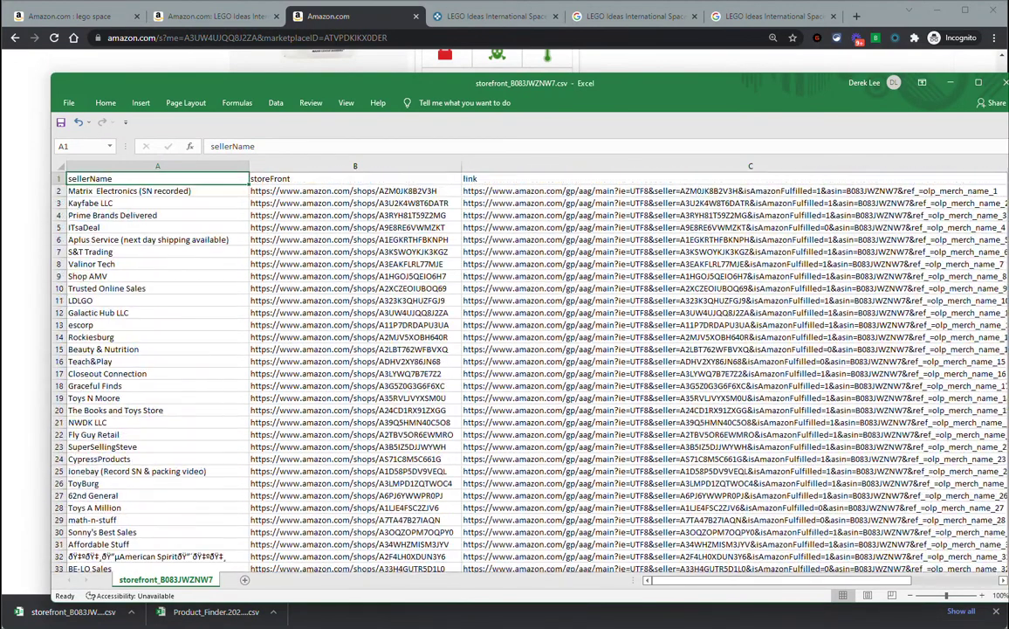
# - Select the storefront links in cells B2 to B25, and close storefront_B083JWZNW7.csv without saving
pyautogui.moveTo(349, 190); pyautogui.dragTo(366, 470)
pyautogui.moveTo(810, 78); pyautogui.dragTo(738, 80)
pyautogui.click(932, 86)
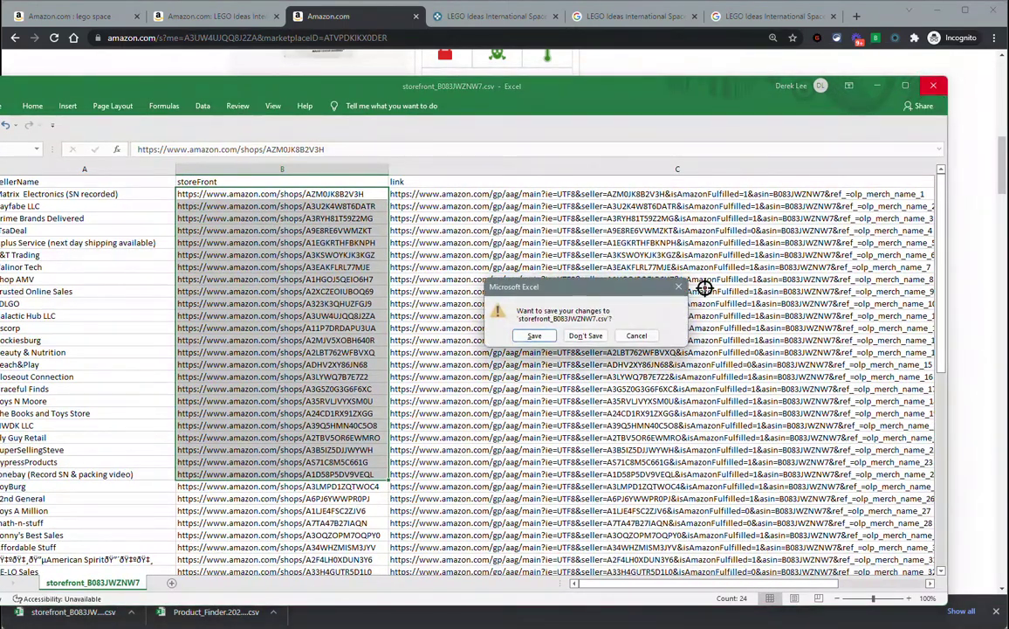
pyautogui.click(585, 335)
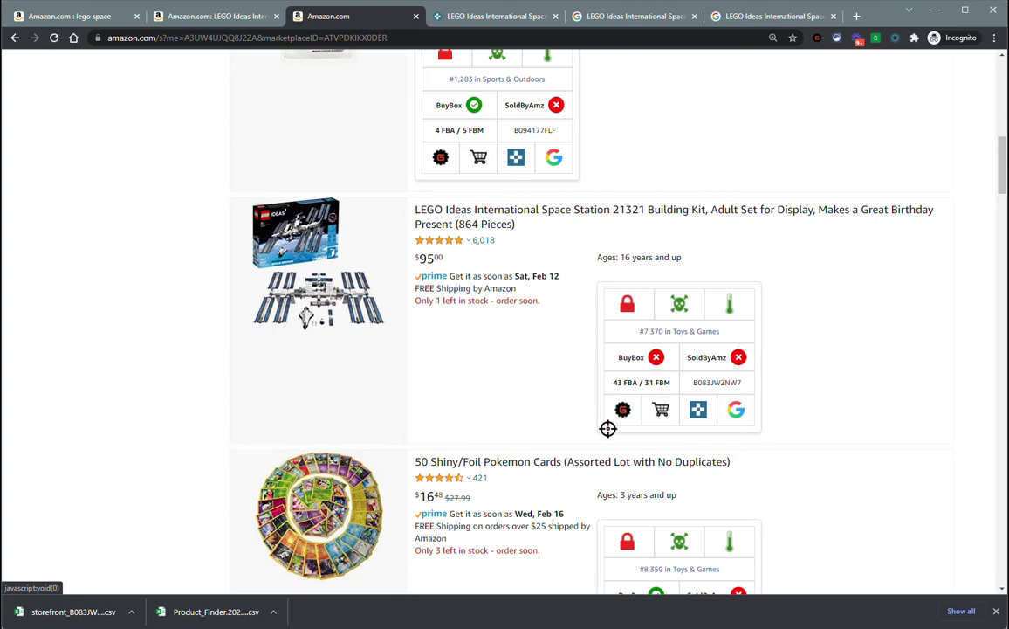
# - Start an ASINGadget scrape of the ASINs from all sellers' storefronts for the LEGO Ideas International Space Station
pyautogui.click(624, 408)
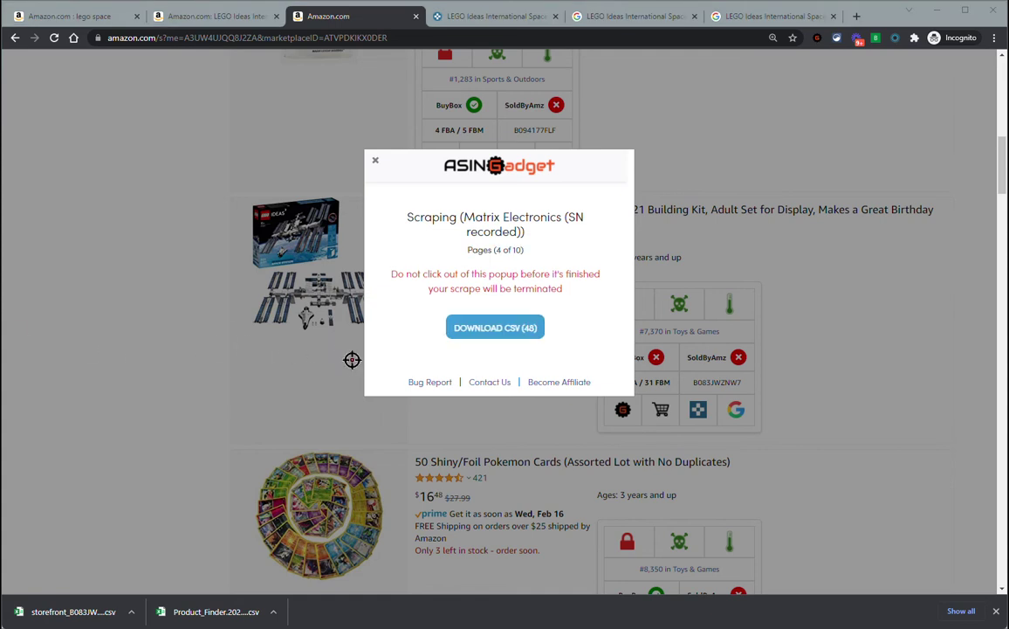
# - Open Rockiesburg's products from the LEGO Ideas International Space Station offers, and start an ASIN scrape on the Magic Mixies Magical Misting Cauldron
pyautogui.click(238, 20)
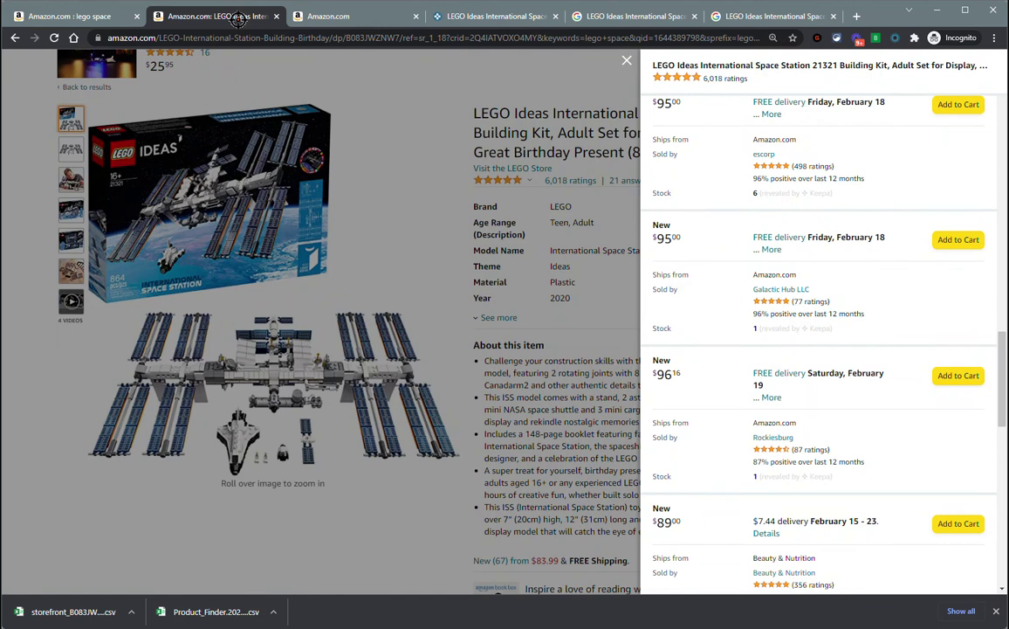
pyautogui.scroll(-2, 772, 318)
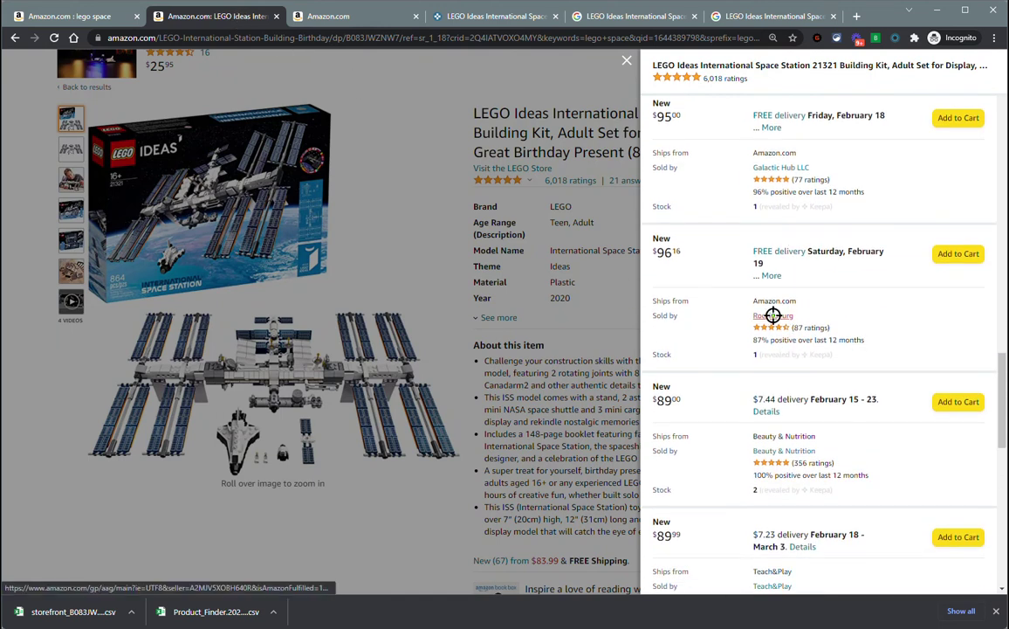
pyautogui.click(772, 315)
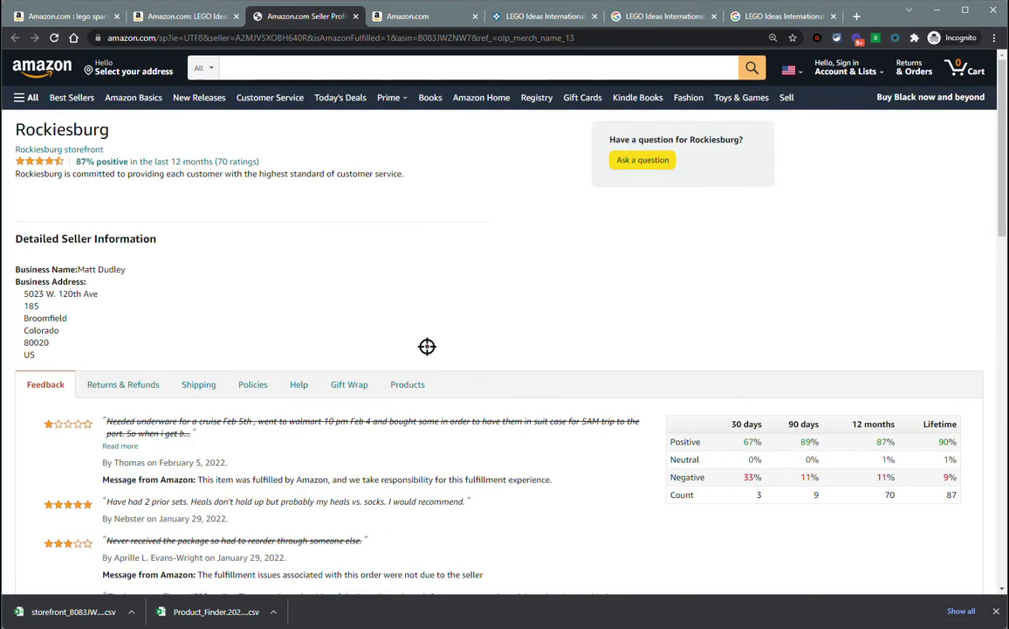
pyautogui.click(408, 385)
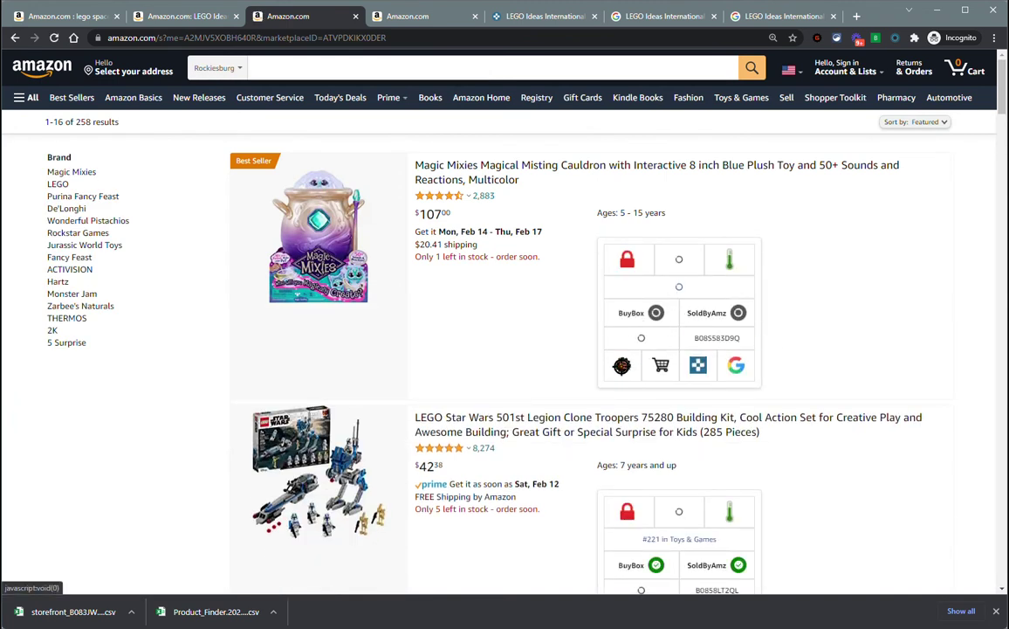
pyautogui.click(621, 365)
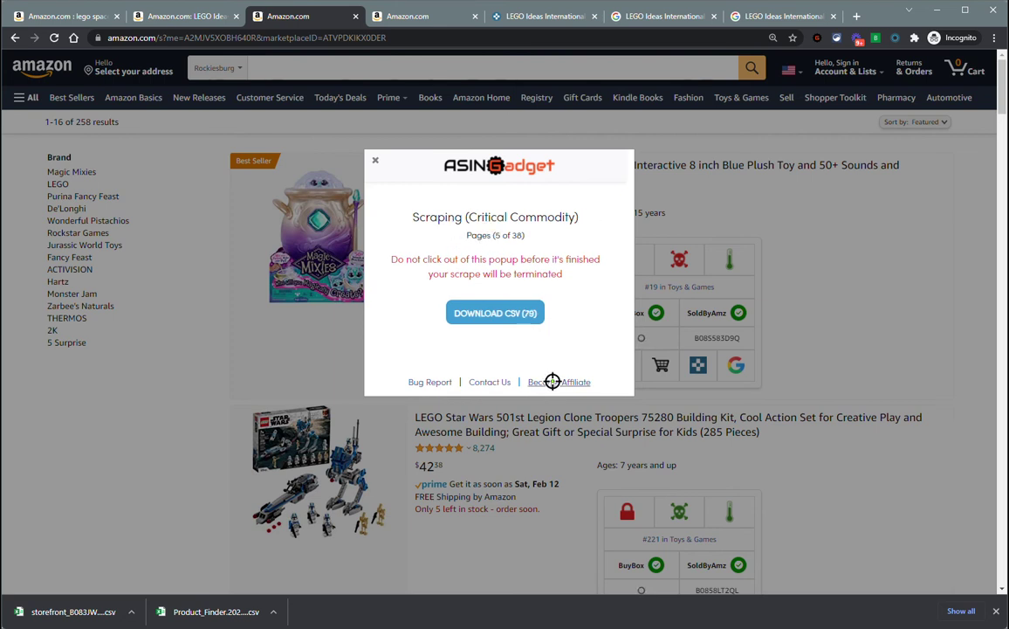
# - Download the ASINs scraped so far for the LEGO Ideas International Space Station as a CSV, and close the scrape popup
pyautogui.click(412, 16)
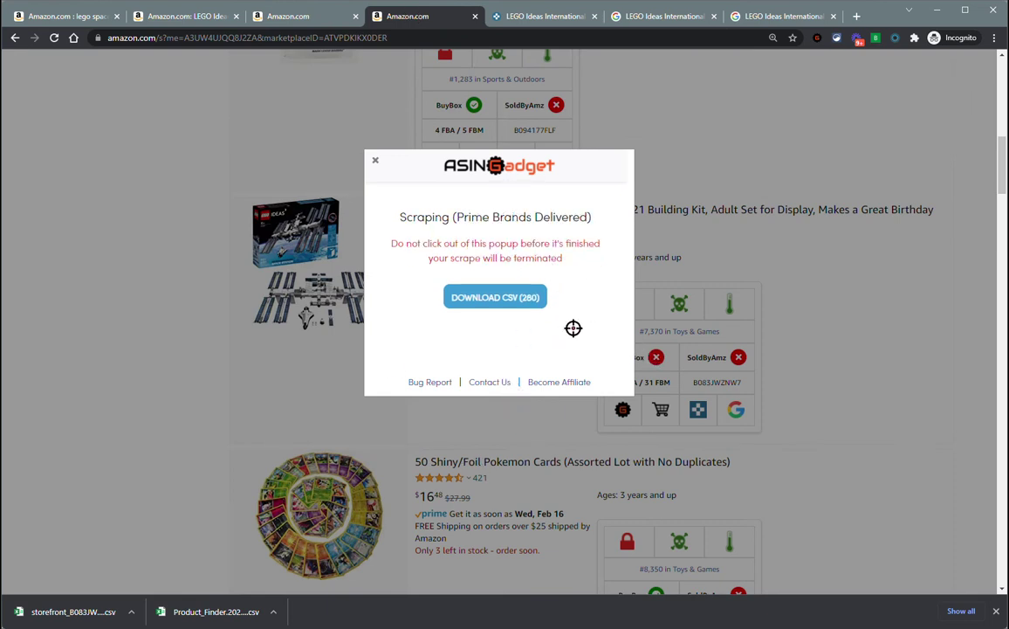
pyautogui.click(507, 311)
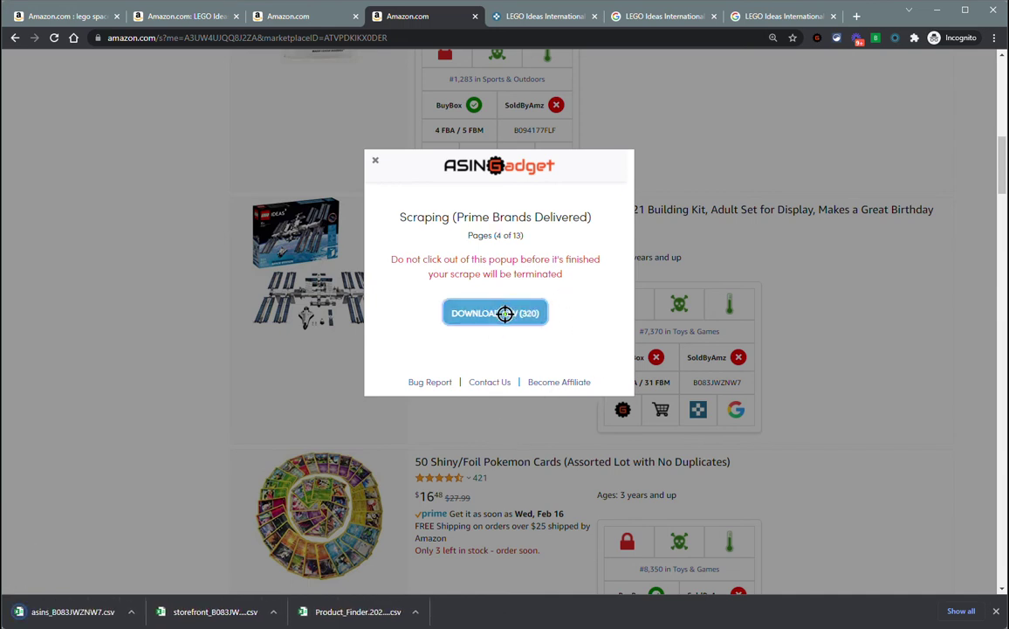
pyautogui.click(370, 159)
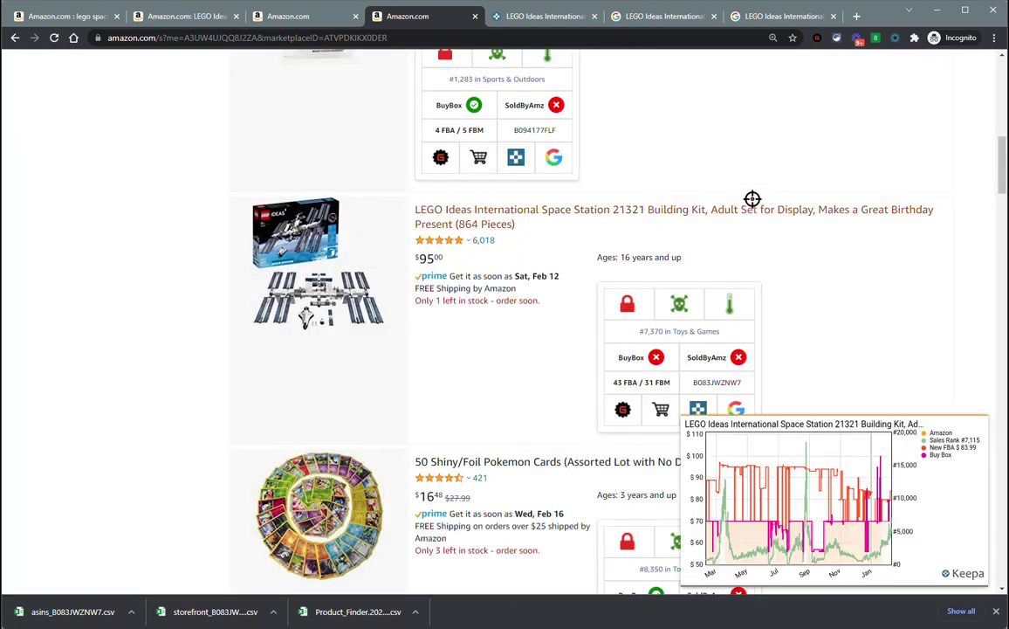
# - Open asins_B083JWZNW7.csv, look through its ASIN column down to the last entry, and close the workbook
pyautogui.click(60, 611)
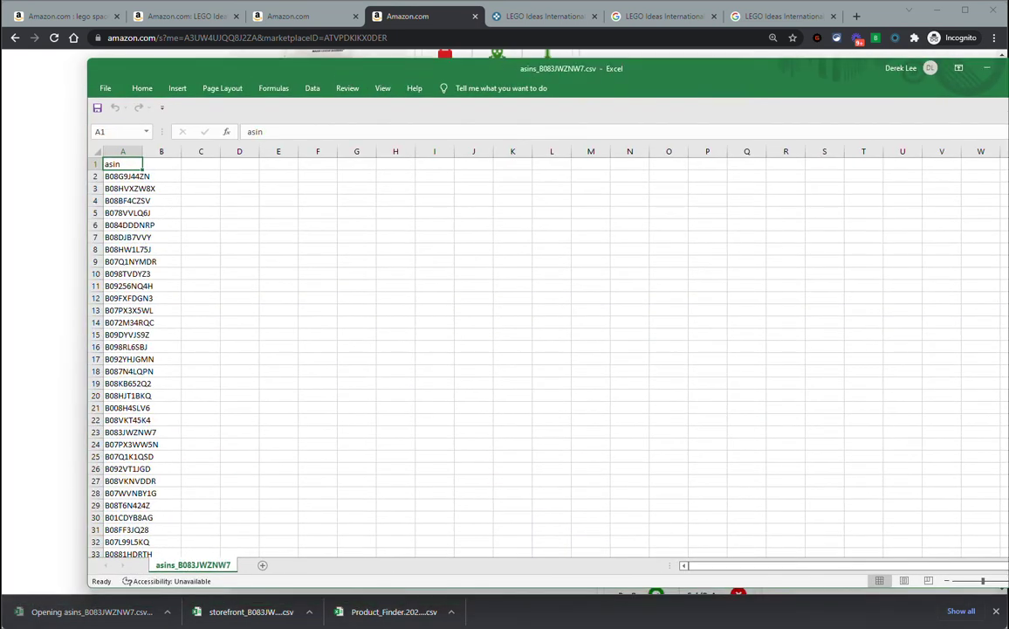
pyautogui.click(131, 263)
pyautogui.scroll(-1, 142, 253)
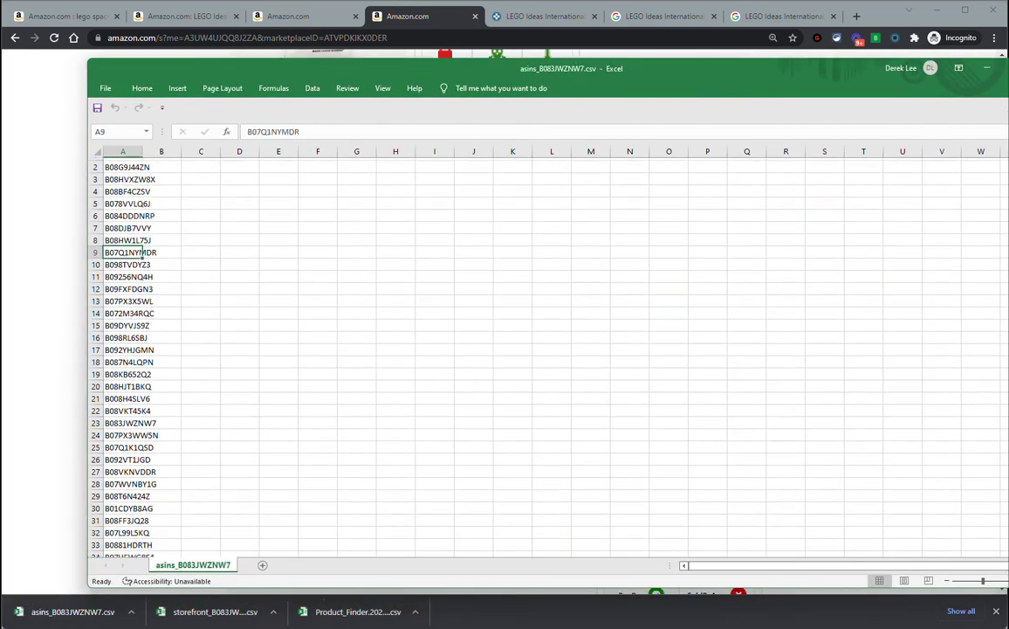
pyautogui.scroll(-19, 142, 252)
pyautogui.click(143, 408)
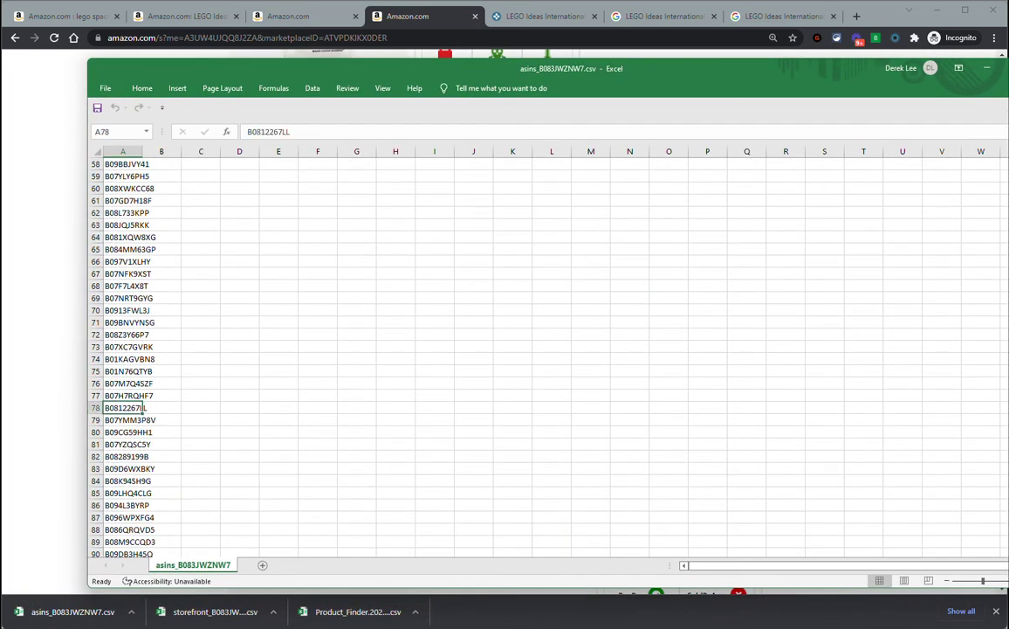
pyautogui.hotkey('ctrl', 'Down')
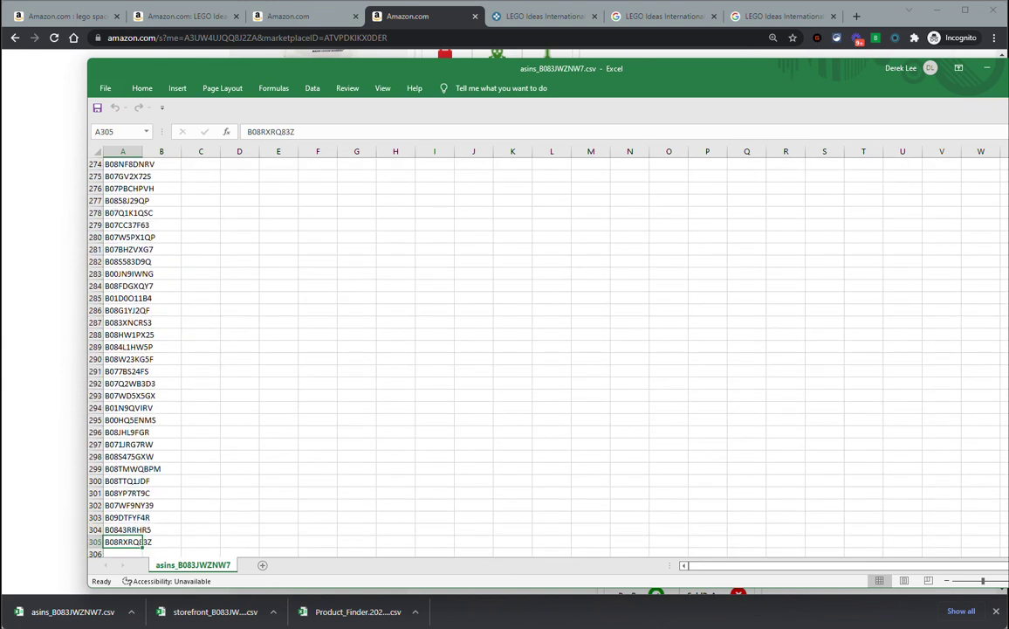
pyautogui.moveTo(744, 59); pyautogui.dragTo(569, 78)
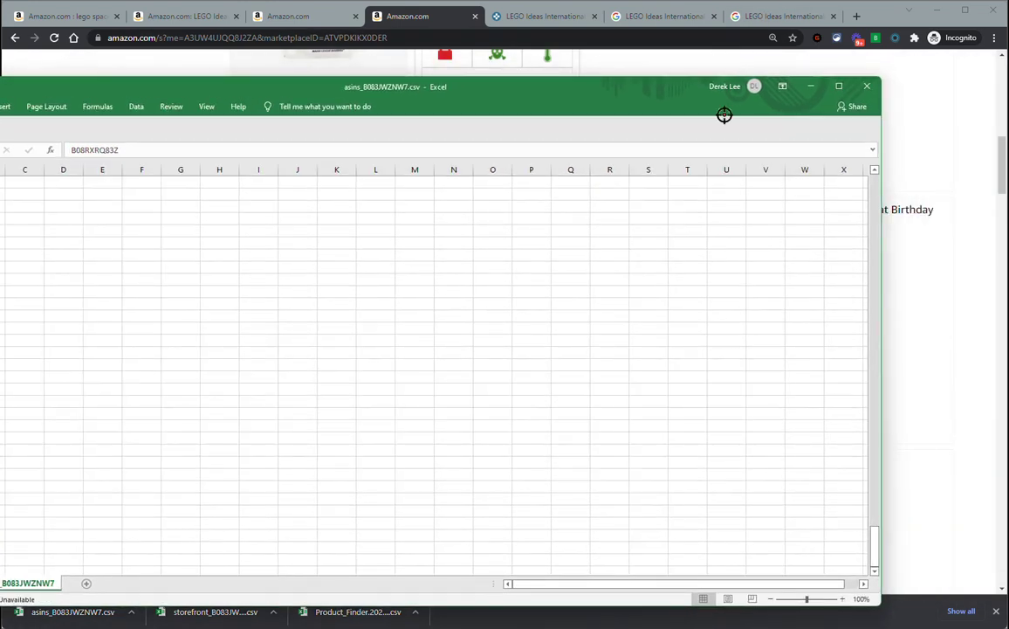
pyautogui.click(866, 87)
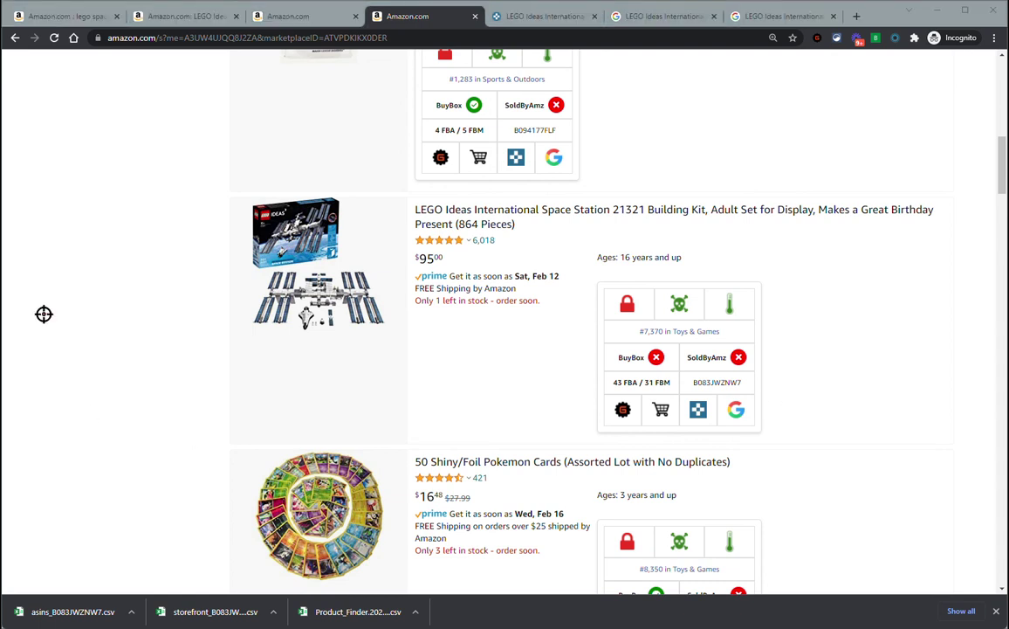
# - Open the ASINGadget extension's main options with its view toggles and export functions
pyautogui.click(816, 39)
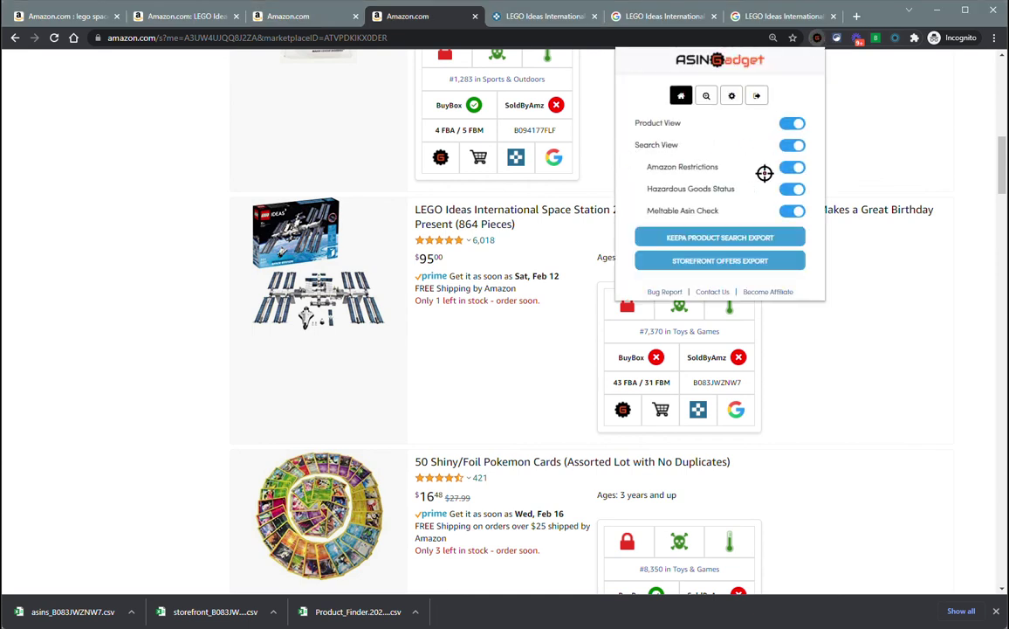